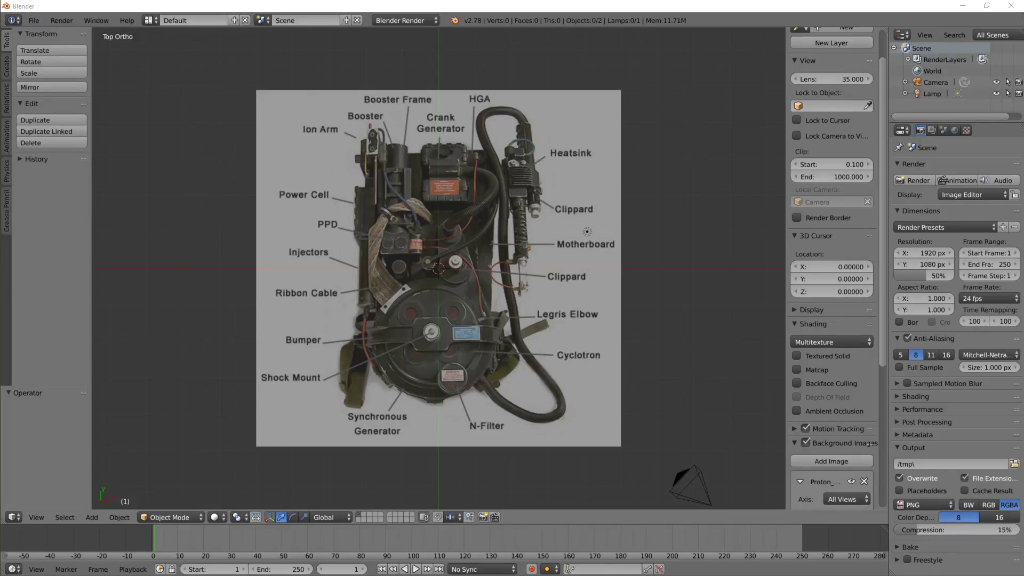
Step: Hide the proton pack reference image and add a new cube mesh
left_click(806, 443)
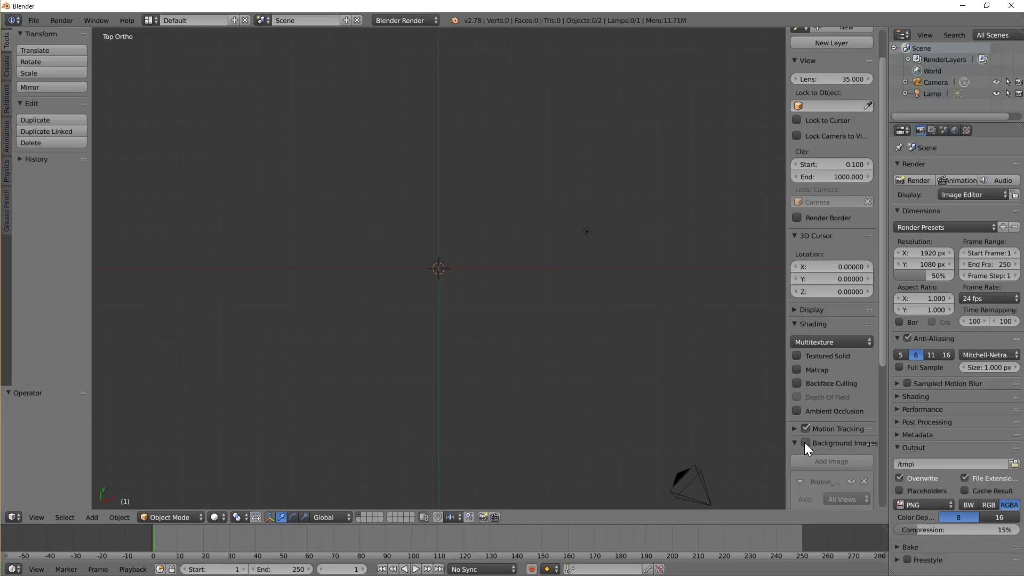
left_click(91, 518)
mouse_move(96, 504)
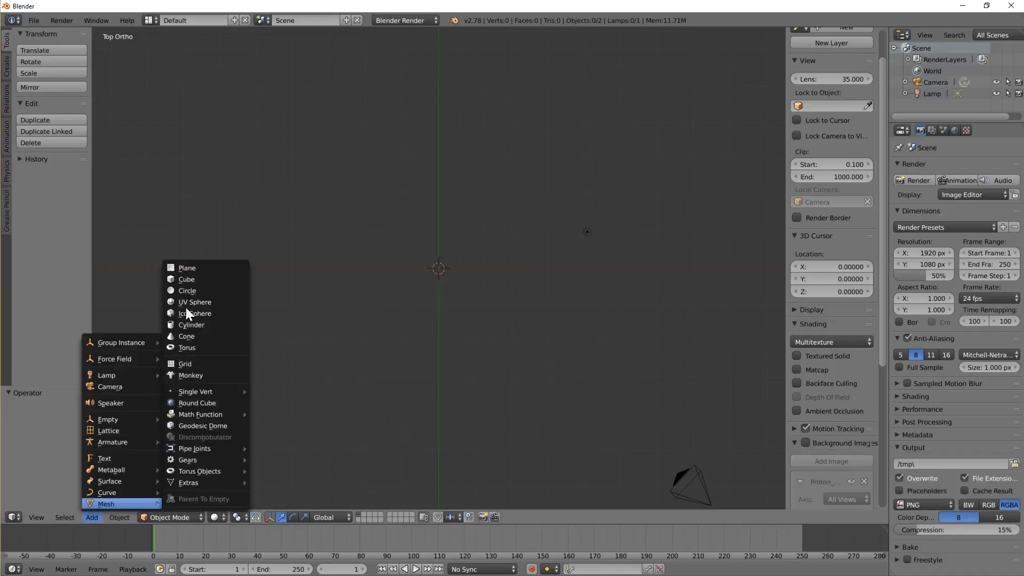
left_click(192, 280)
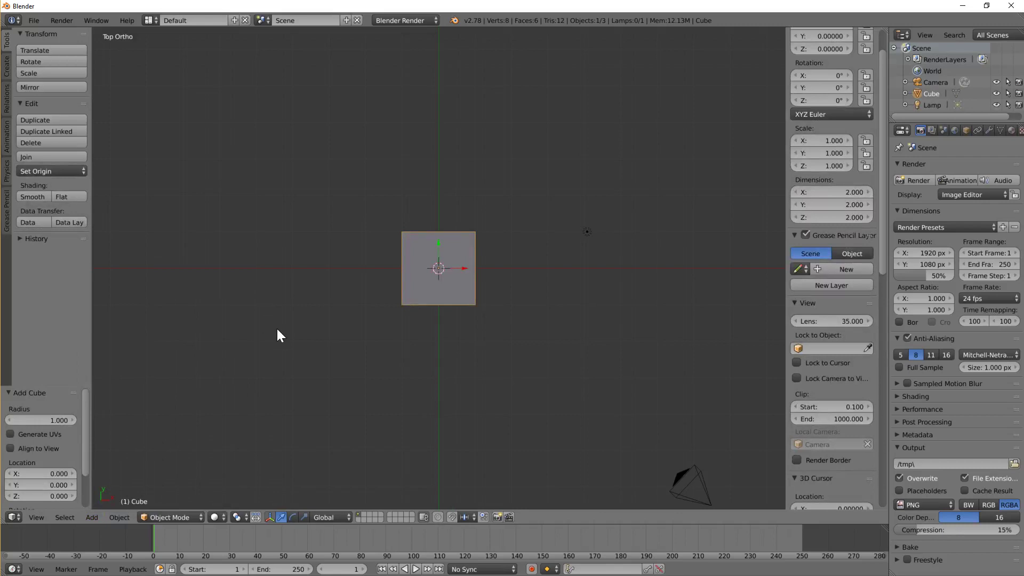
Step: Scale the cube to 2.097 along Y and 0.109 along Z to form a thin slab
key("s")
key("y")
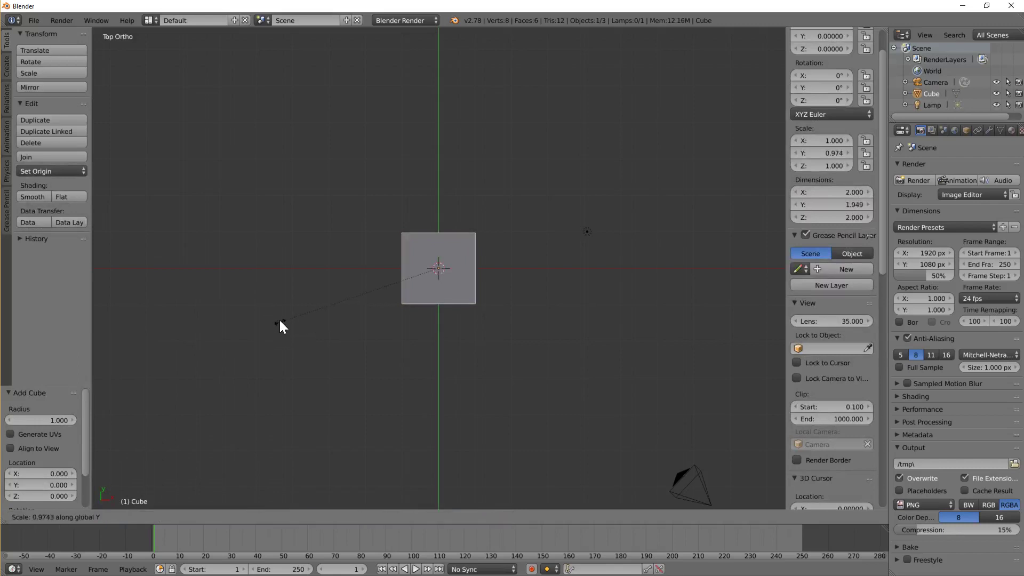
left_click(228, 77)
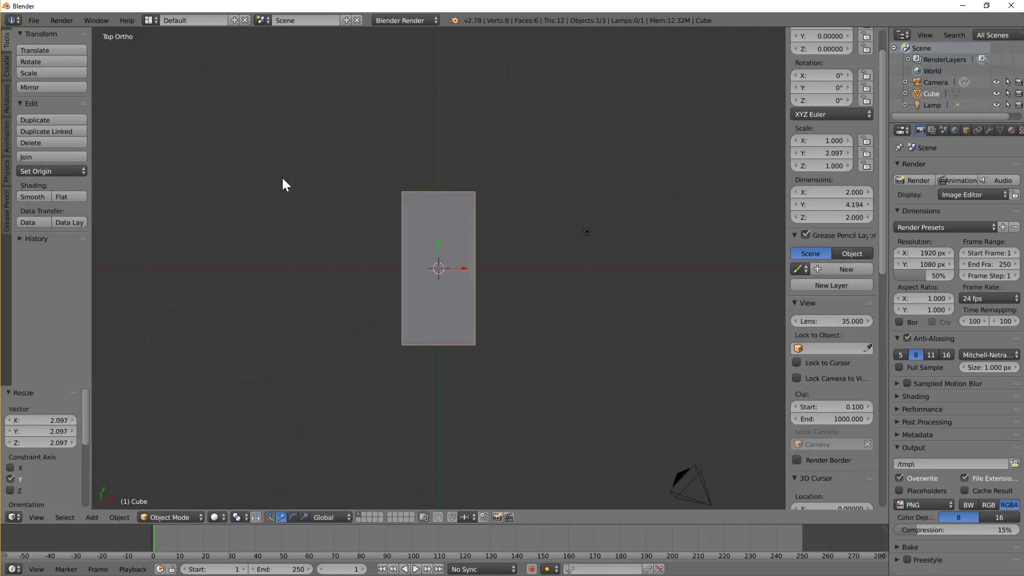
middle_click_drag(282, 176, 274, 111)
key("s")
key("z")
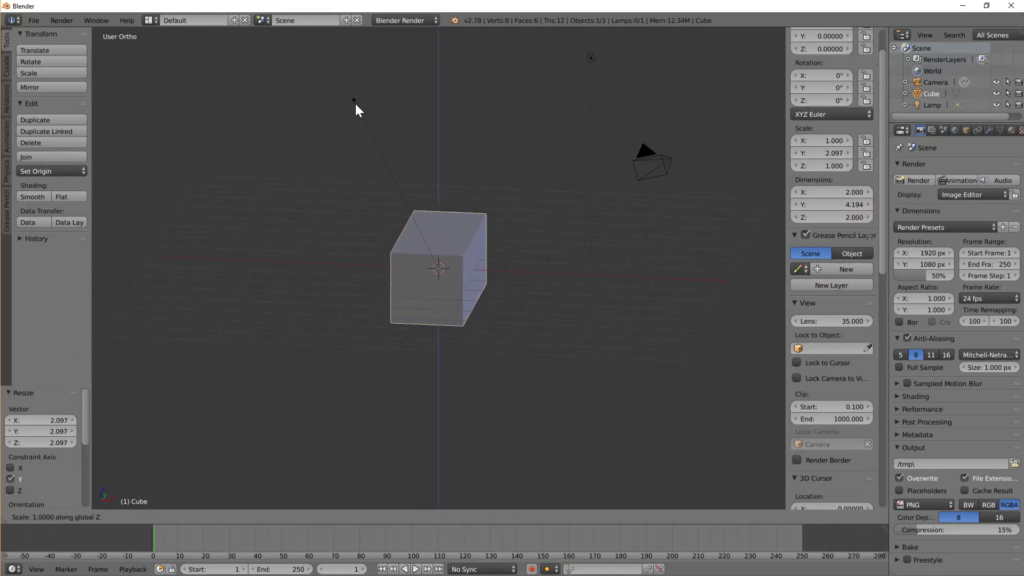
left_click(419, 257)
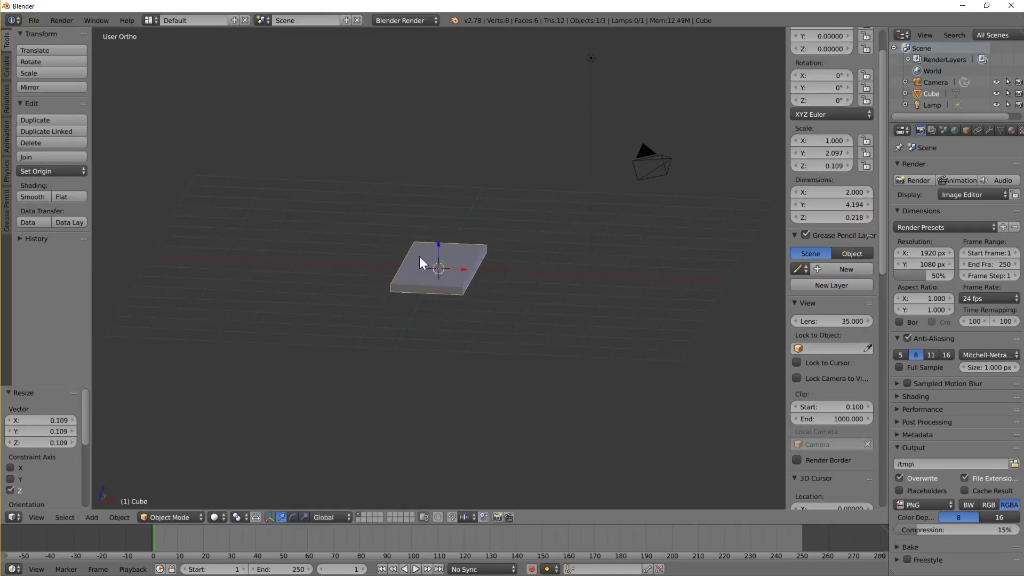
key("KP_7")
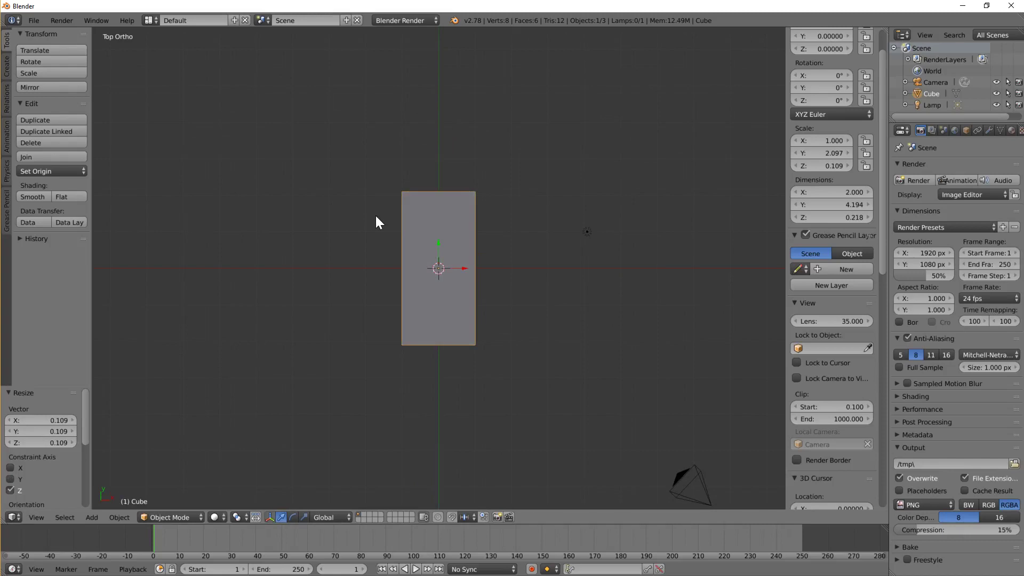
Step: Subdivide the whole slab mesh twice in Edit Mode, giving 98 vertices and 96 faces
key("Tab")
scroll(375, 213, "up", 1)
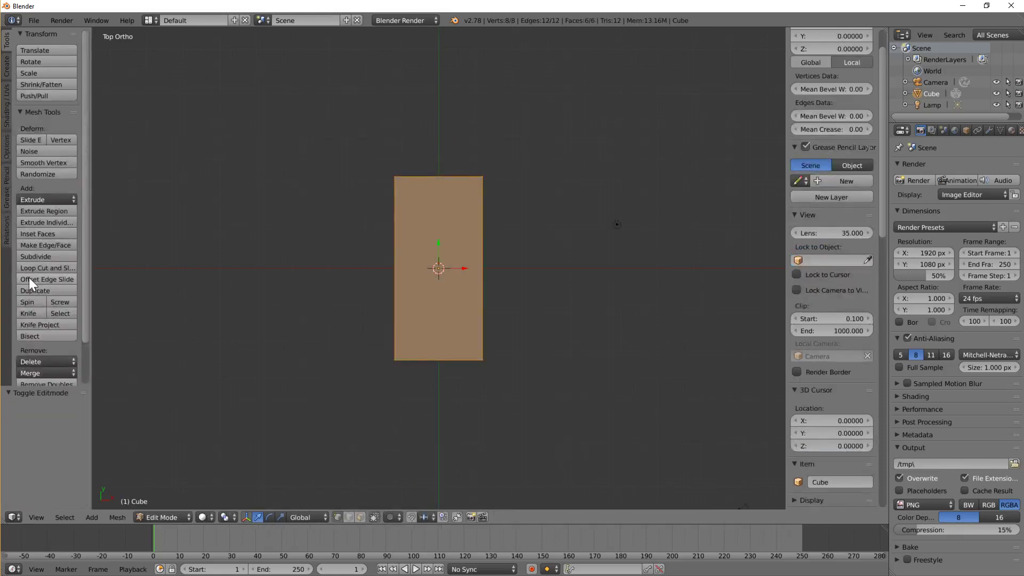
left_click(37, 256)
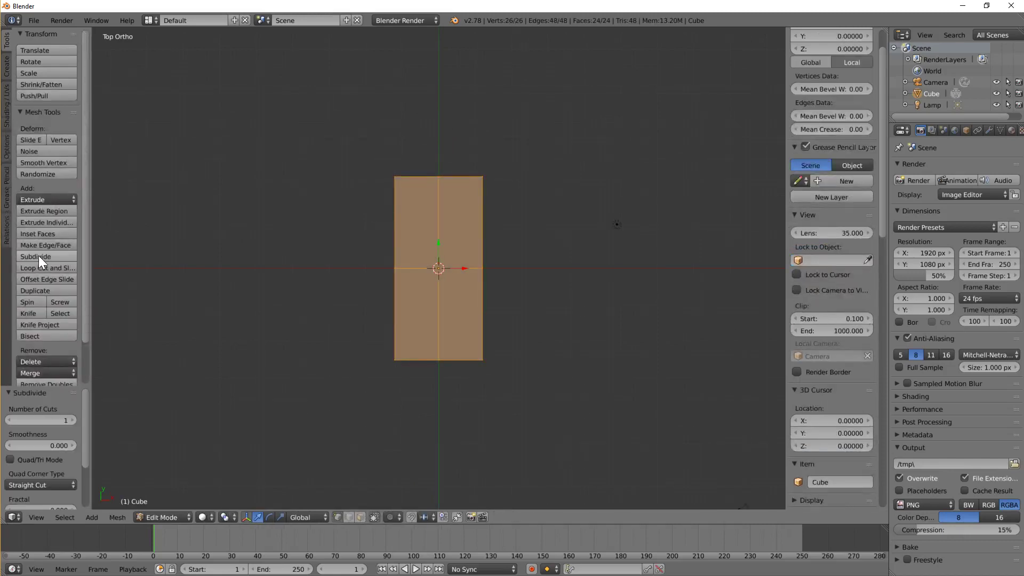
left_click(39, 255)
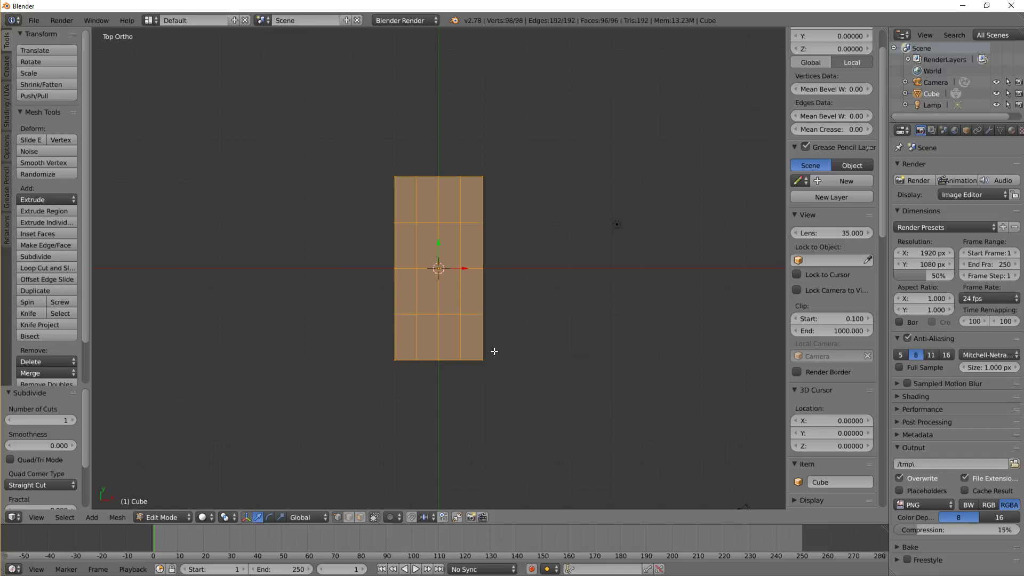
Step: Select the four end-row faces and extrude them up 0.308 into a raised block
left_click(361, 518)
right_click(406, 344)
right_click(424, 345, "shift")
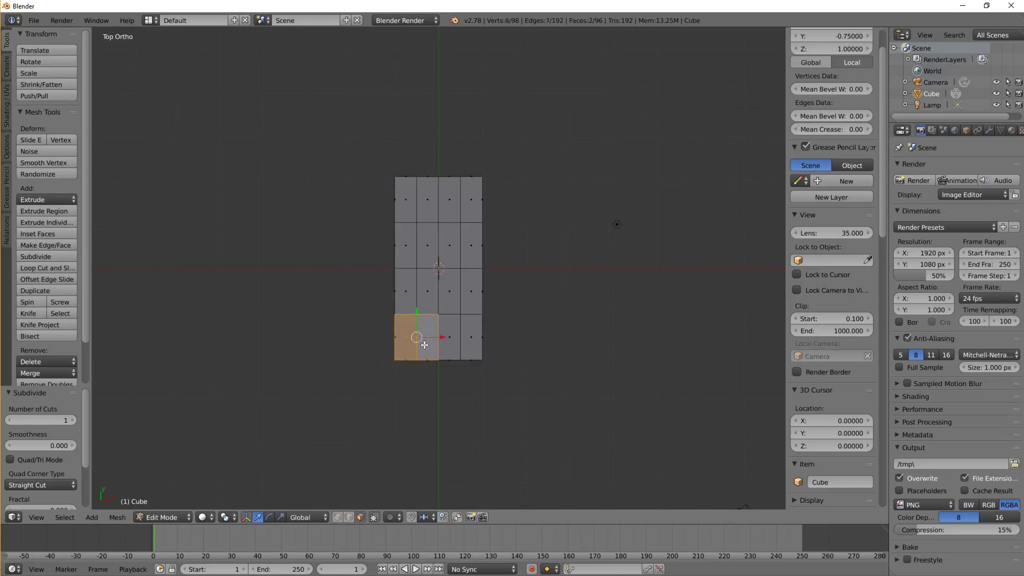
right_click(453, 338, "shift")
right_click(469, 338, "shift")
middle_click_drag(356, 376, 432, 311)
scroll(432, 311, "up", 3)
key("e")
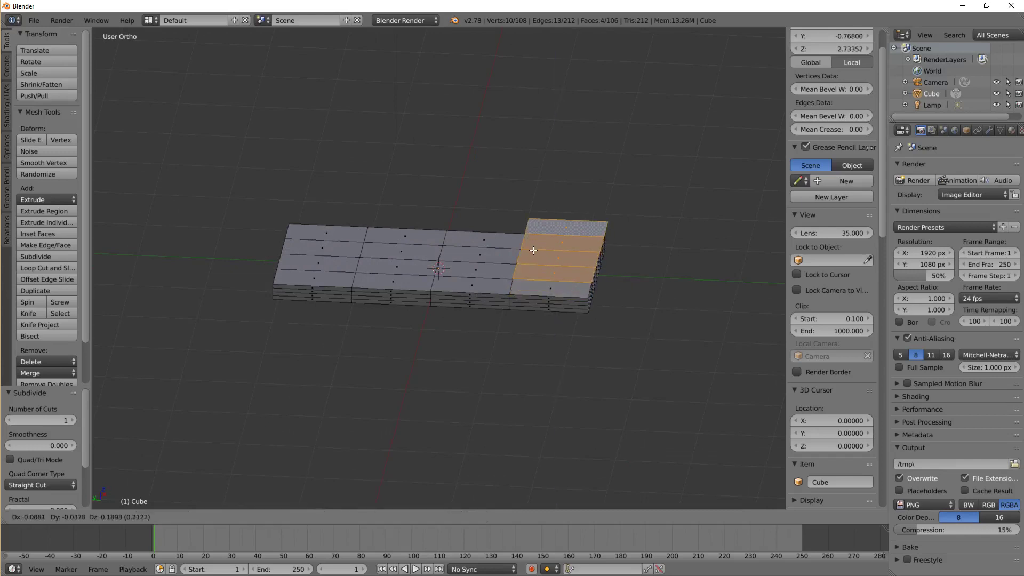
left_click(531, 246)
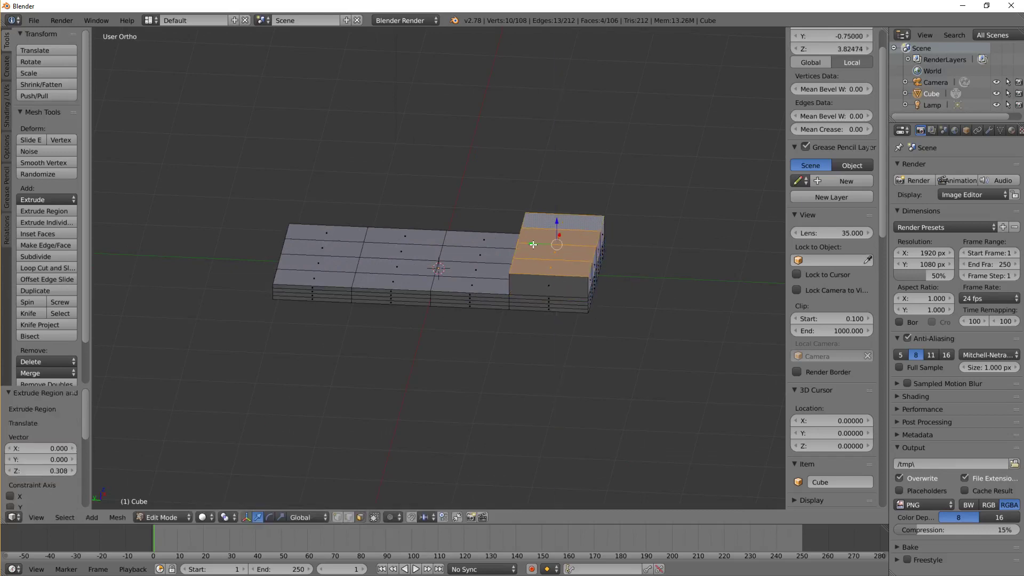
Step: Extrude two separate top faces up 0.314 as smaller raised blocks
right_click(316, 265)
right_click(398, 237, "shift")
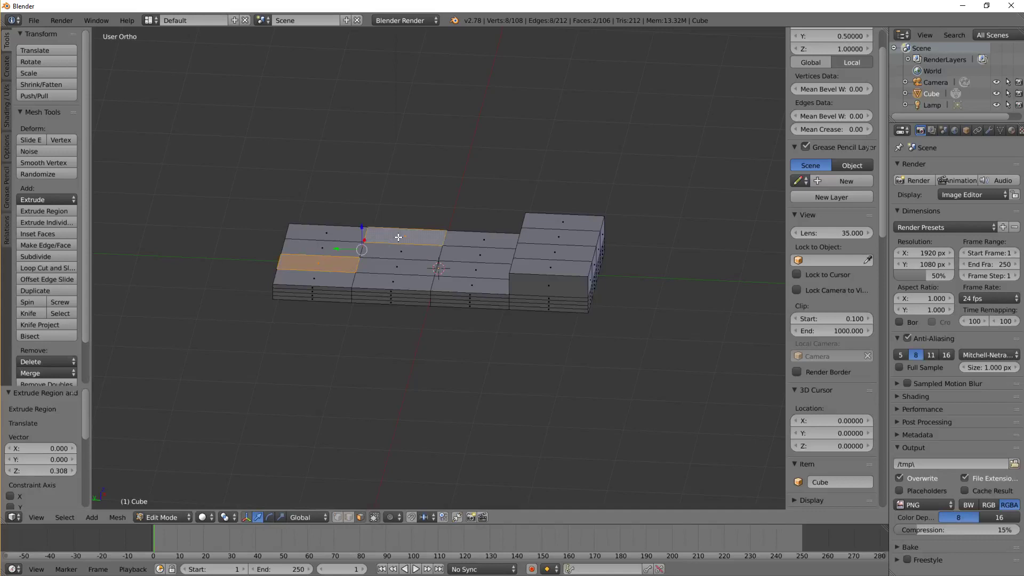
key("e")
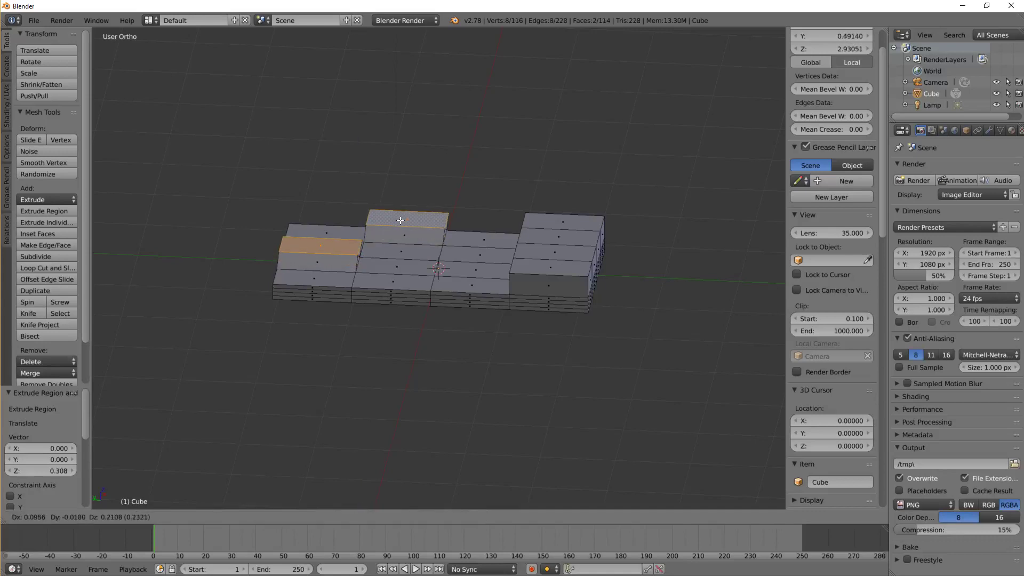
left_click(400, 214)
middle_click_drag(400, 213, 334, 333)
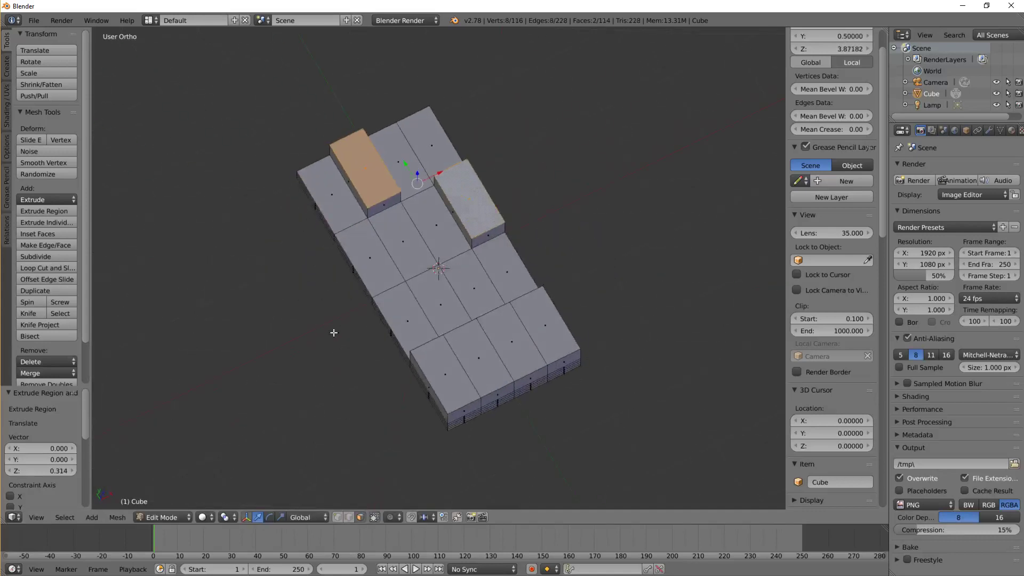
key("KP_7")
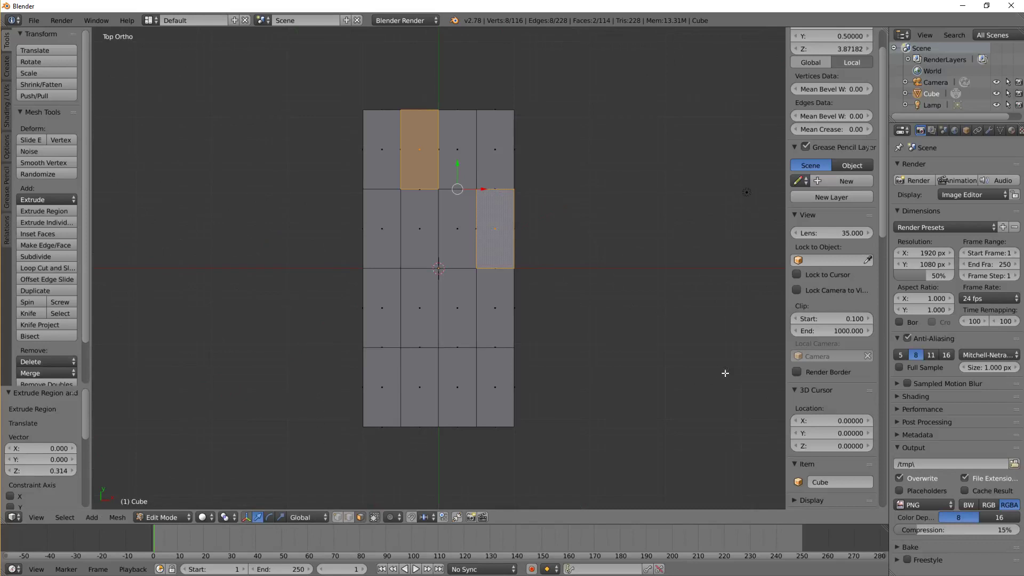
Step: Turn on viewport ambient occlusion with strength 3.100
scroll(835, 293, "up", 2)
scroll(824, 282, "down", 10)
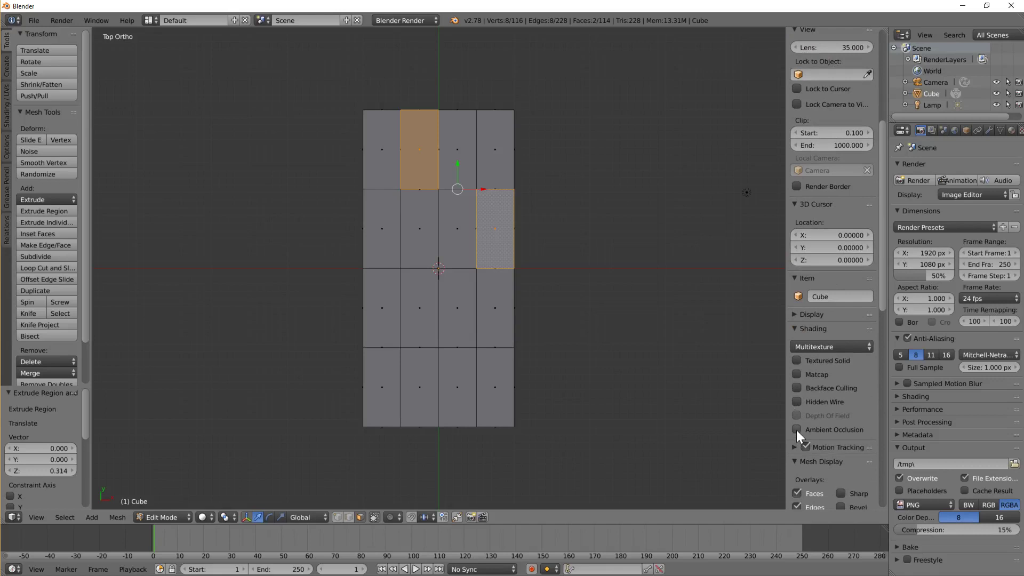
left_click(797, 430)
left_click_drag(832, 443, 592, 317)
Step: Scale the upper-left raised block's top face to 0.449, tapering the block
middle_click_drag(591, 316, 555, 261)
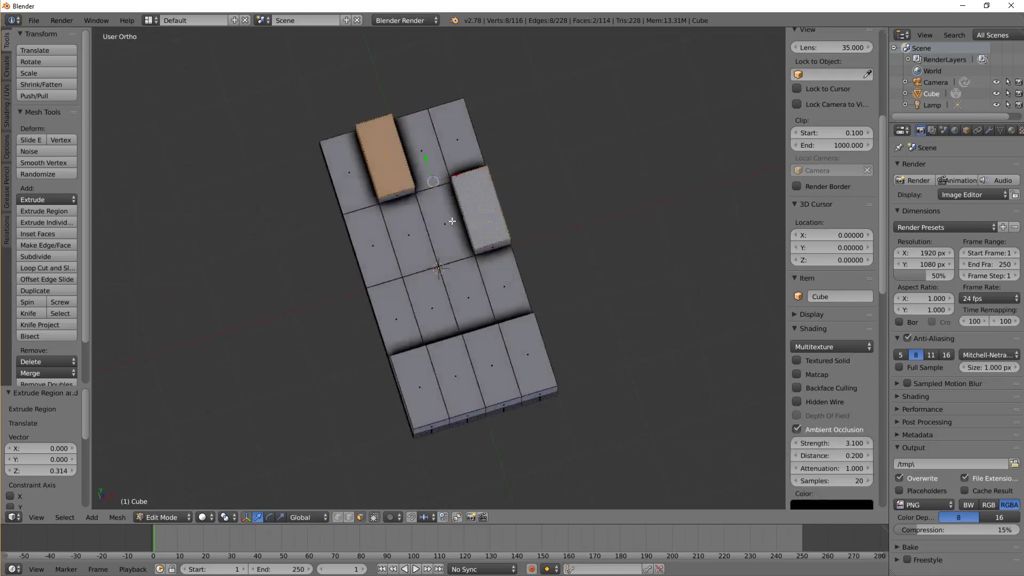
right_click(395, 163)
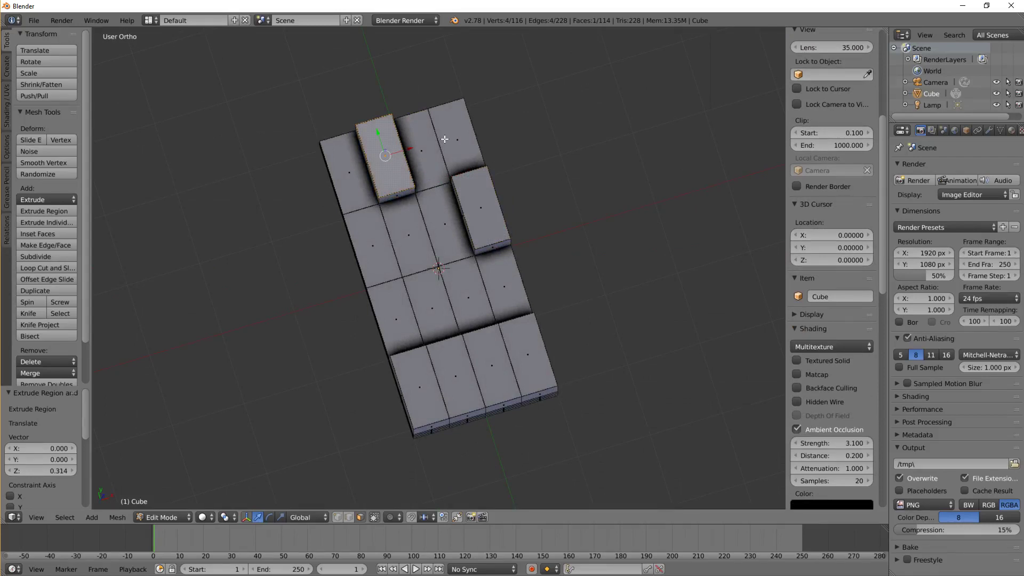
key("s")
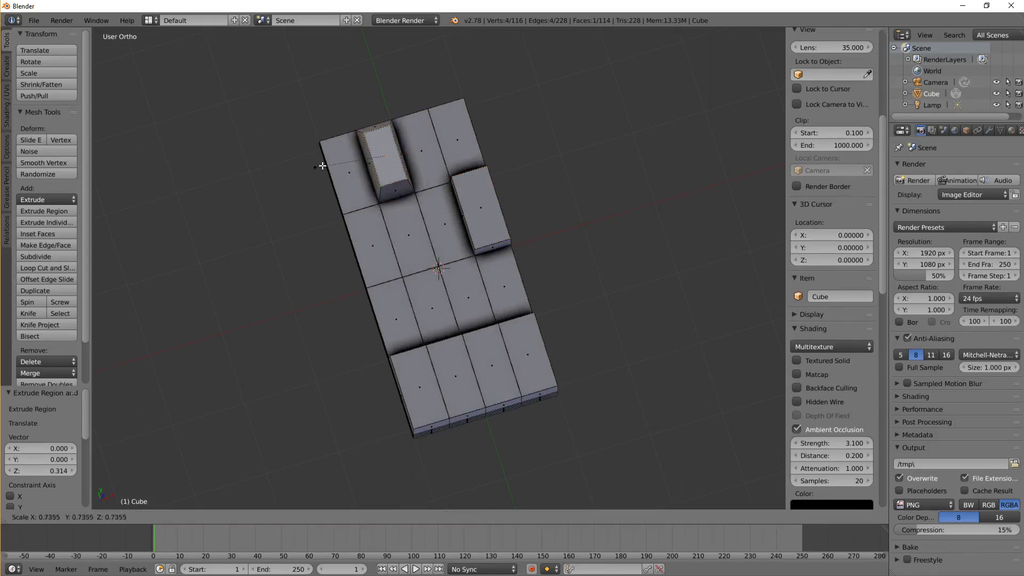
left_click(344, 163)
Step: Squeeze the other raised block's top face along Y to 0.285, then deselect all
right_click(478, 207)
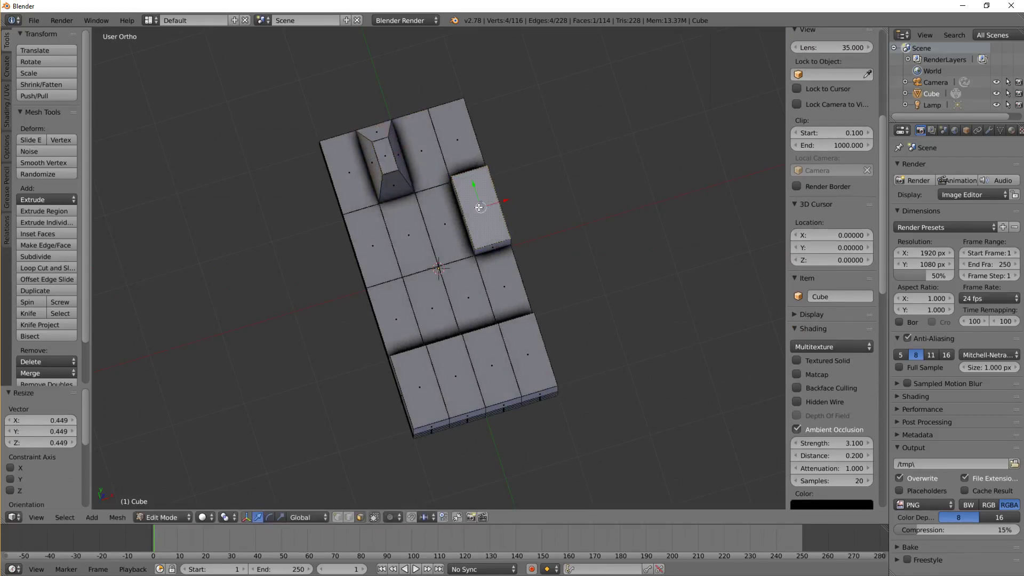
mouse_move(482, 208)
middle_mouse_down()
mouse_move(480, 197)
mouse_move(480, 209)
middle_mouse_up()
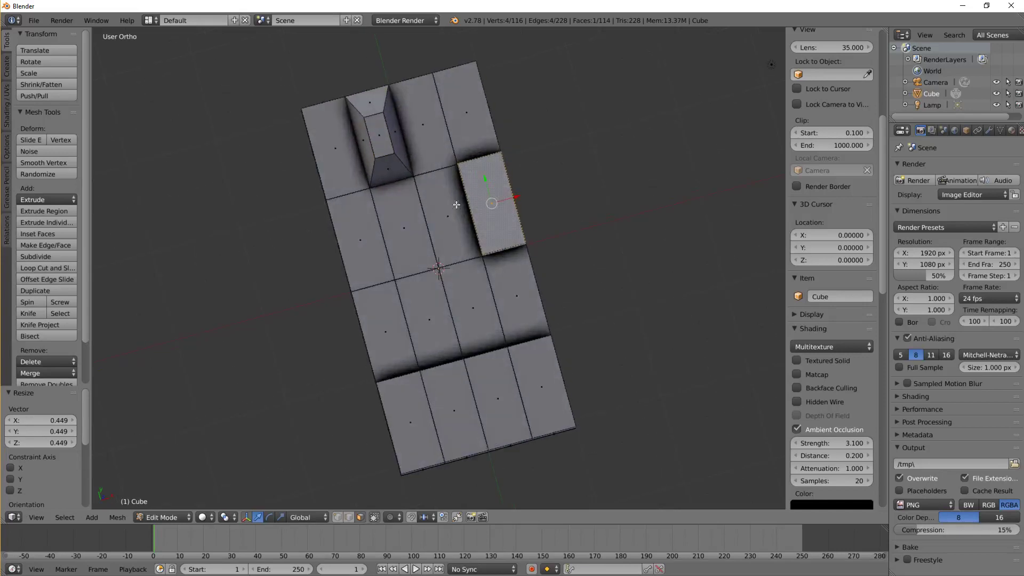
key("KP_7")
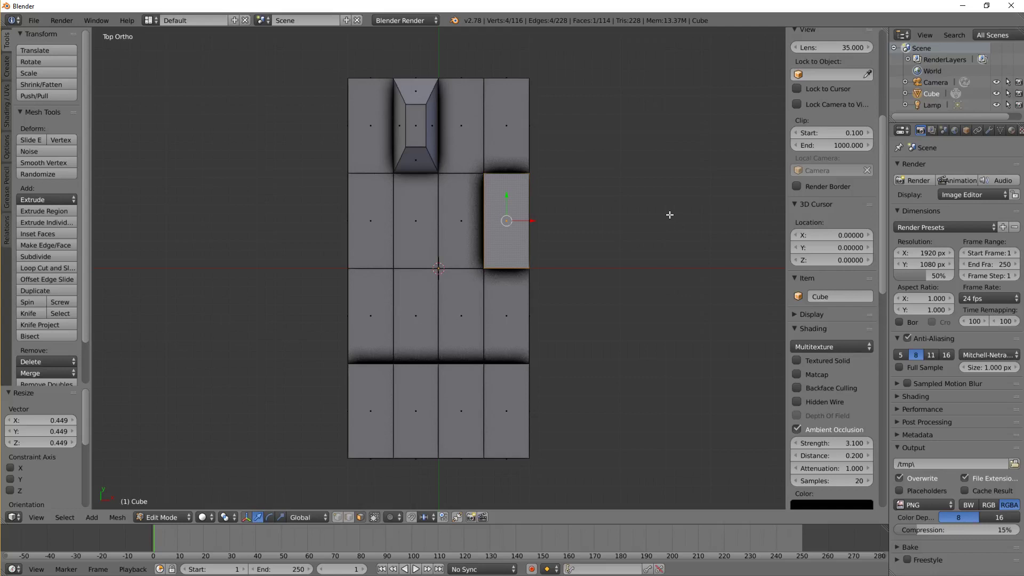
key("s")
key("y")
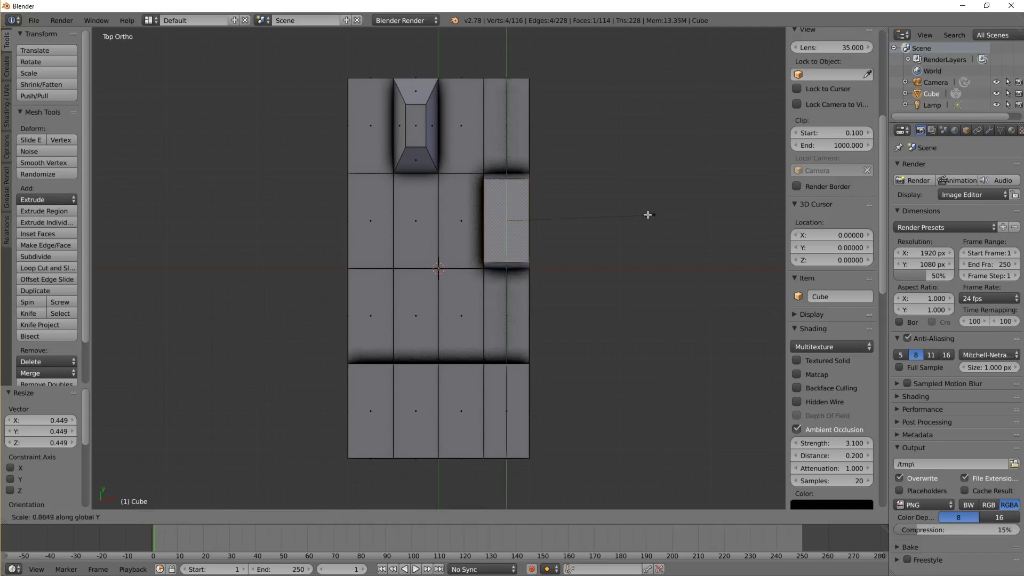
left_click(552, 226)
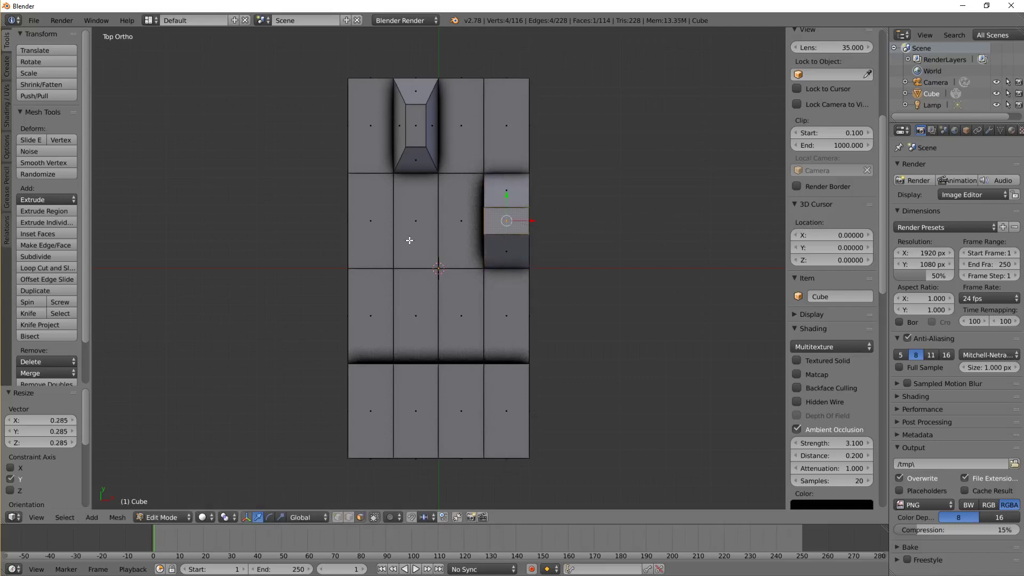
key("a")
scroll(410, 240, "down", 1)
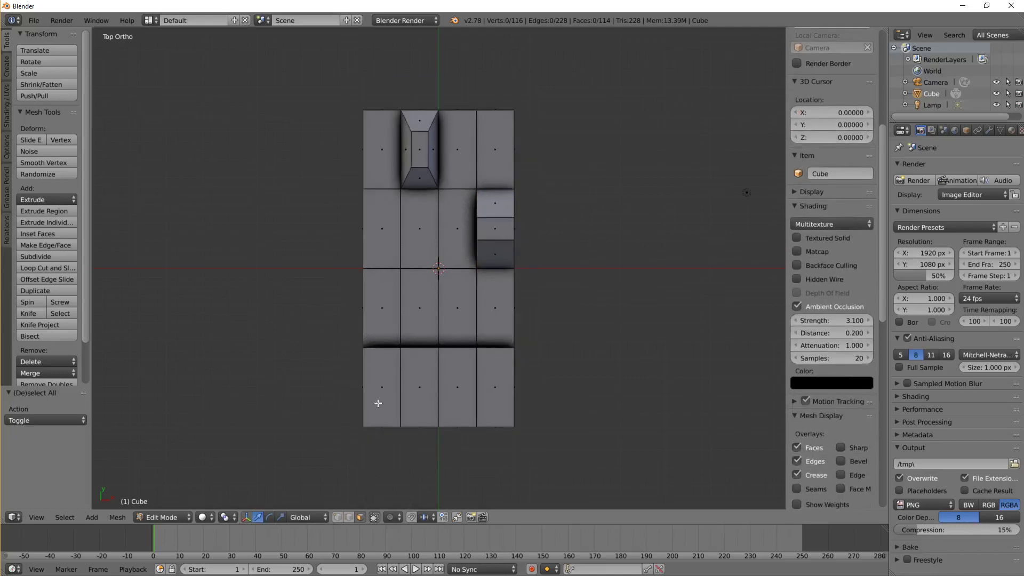
Step: Extrude two neighbouring bottom-row faces upward into a new block
left_click(419, 384)
left_click(449, 389, "shift")
middle_click_drag(449, 390, 462, 338)
key("e")
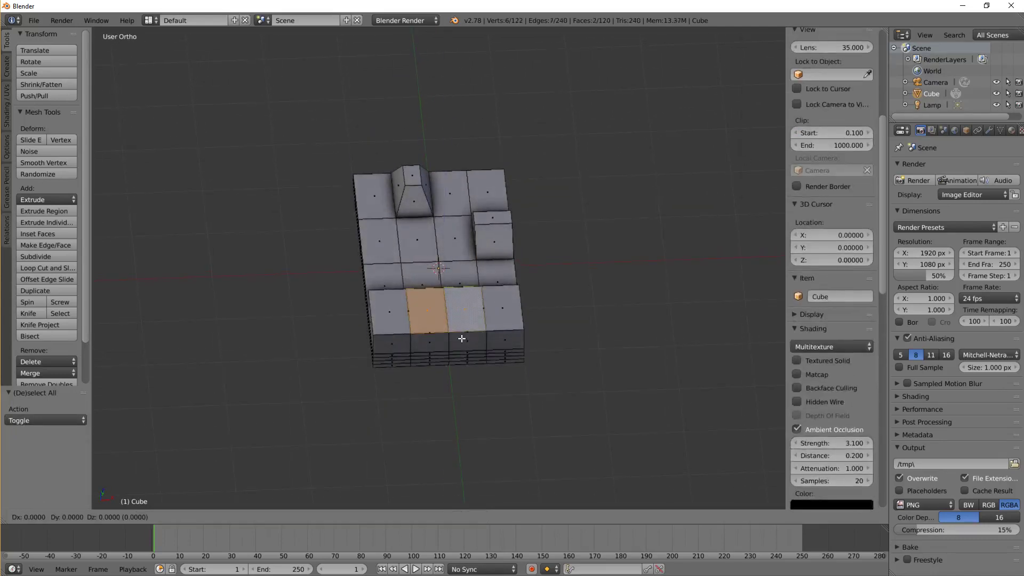
left_click(462, 322)
middle_click_drag(384, 338, 427, 325)
key("a")
scroll(434, 338, "up", 4)
Step: Select the extra horizontal side edge loops and dissolve them, leaving 74 vertices
left_click(349, 516)
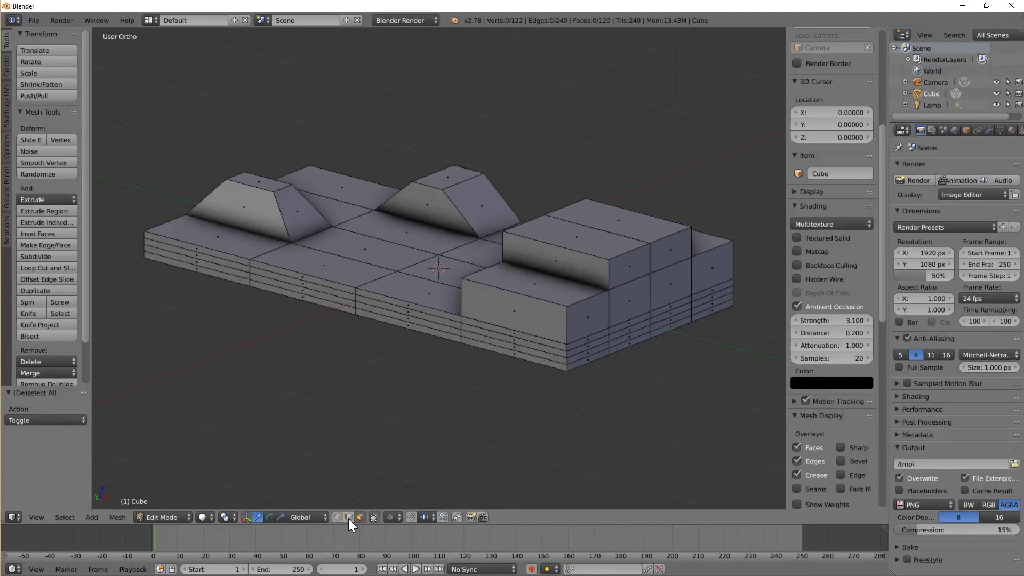
right_click(412, 323, "alt")
mouse_move(412, 324)
middle_mouse_down()
mouse_move(310, 315)
mouse_move(419, 327)
middle_mouse_up()
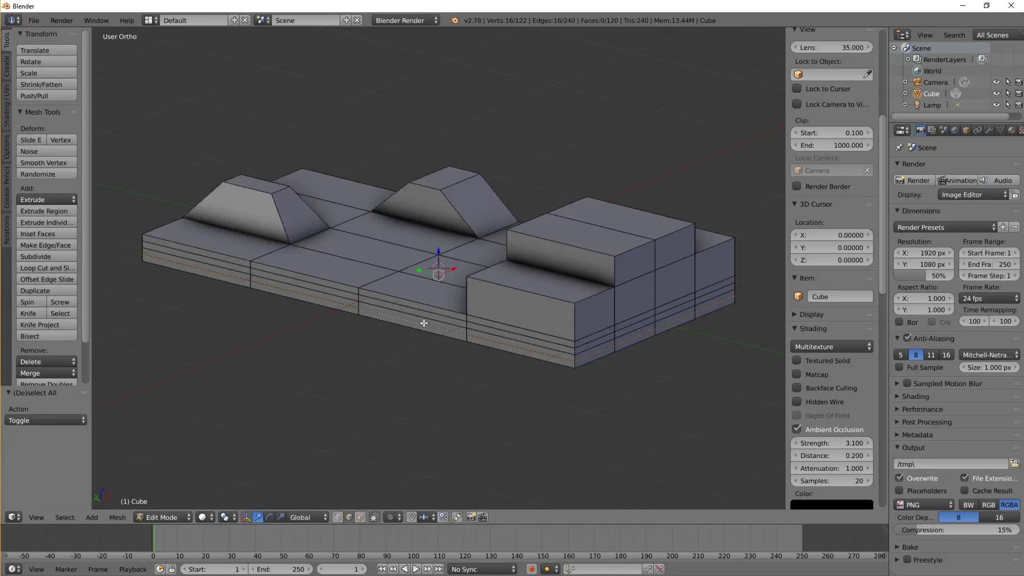
right_click(425, 319, "alt+shift")
right_click(422, 315, "alt+shift")
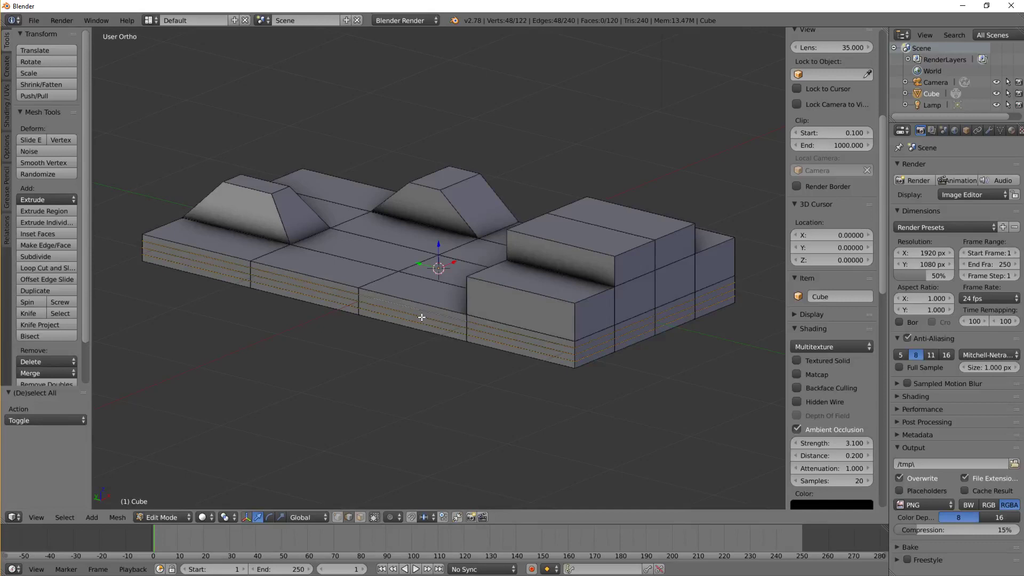
key("ctrl+x")
middle_click_drag(418, 317, 311, 366)
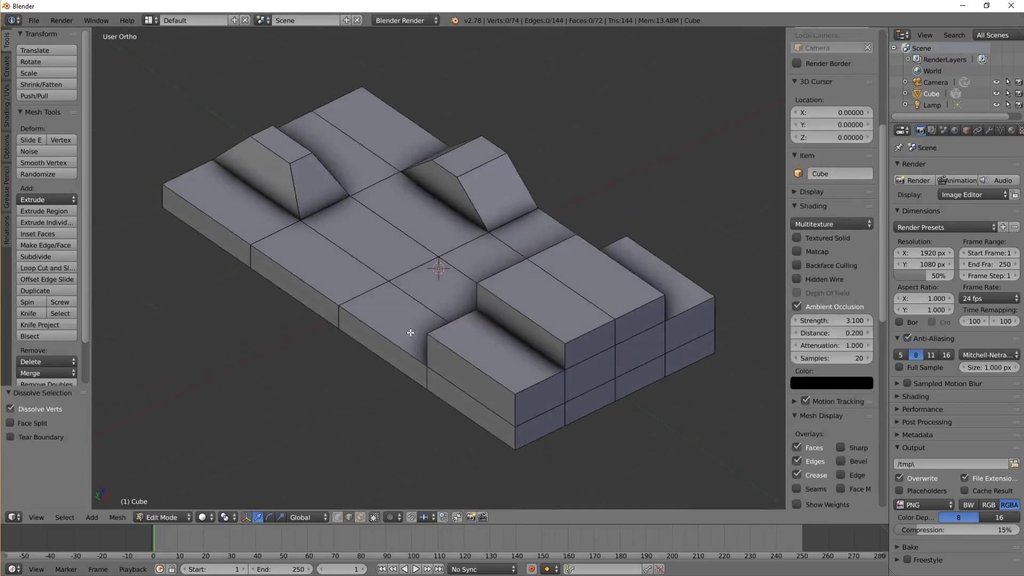
Step: Place the 3D cursor above the slab's centre and add a Triangle Fan-capped cylinder
key("KP_7")
key("Tab")
scroll(320, 395, "down", 3)
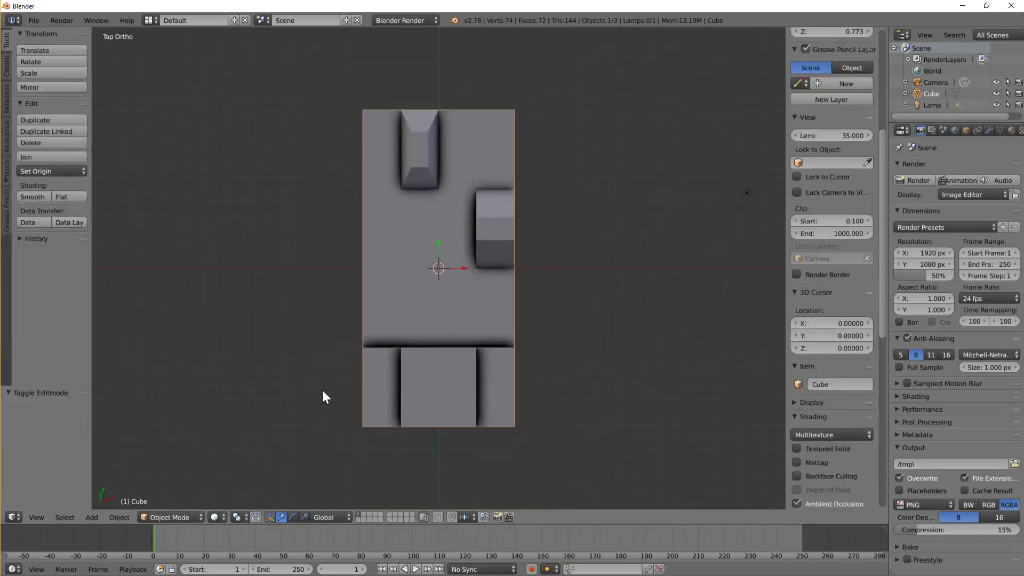
left_click(437, 231)
left_click(92, 517)
mouse_move(104, 507)
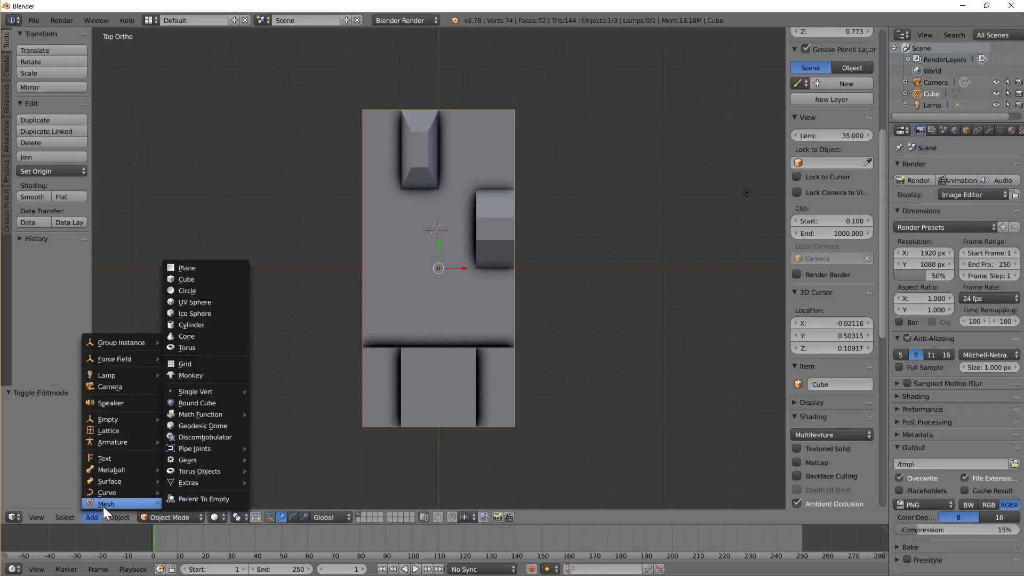
left_click(218, 327)
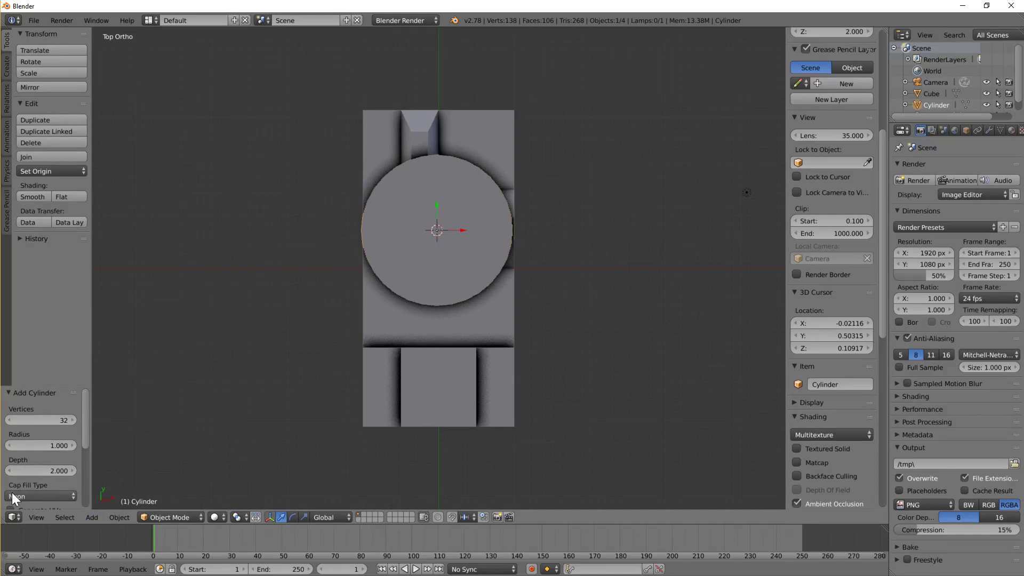
left_click(41, 491)
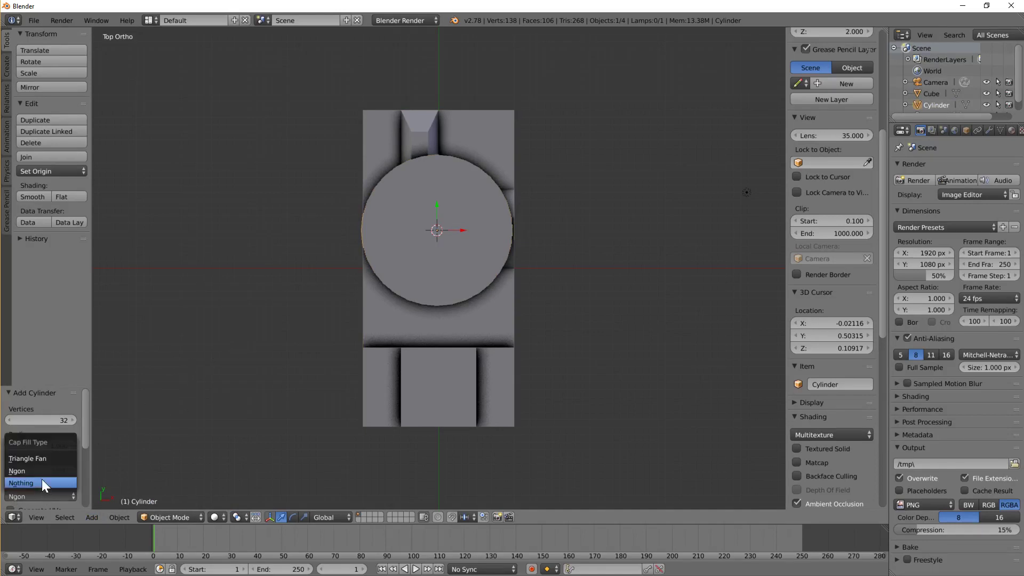
left_click(43, 459)
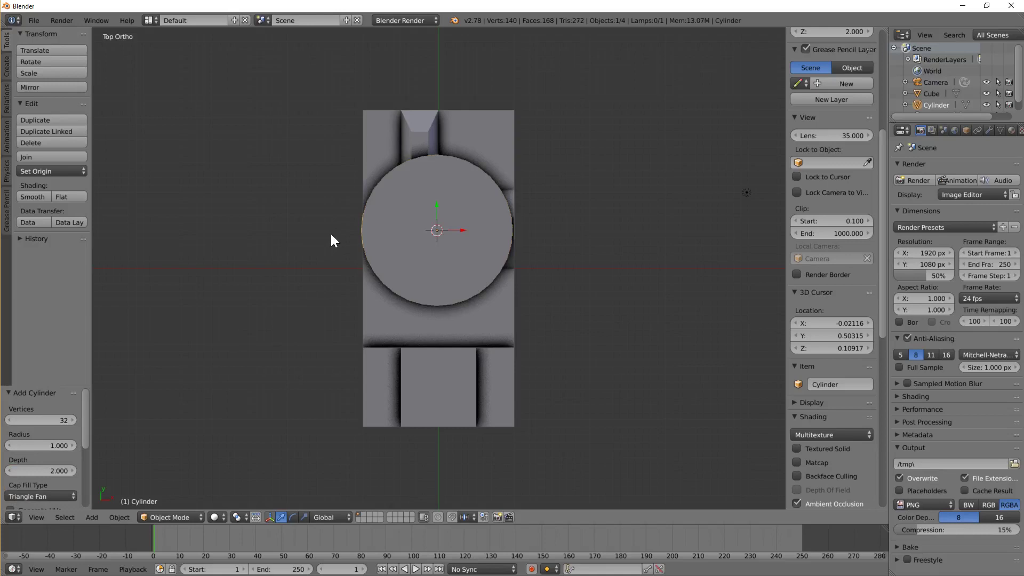
Step: Rotate the cylinder 90° on Y, scale it to 0.304, stretch 2.239 along X, and shift it left
type("ry")
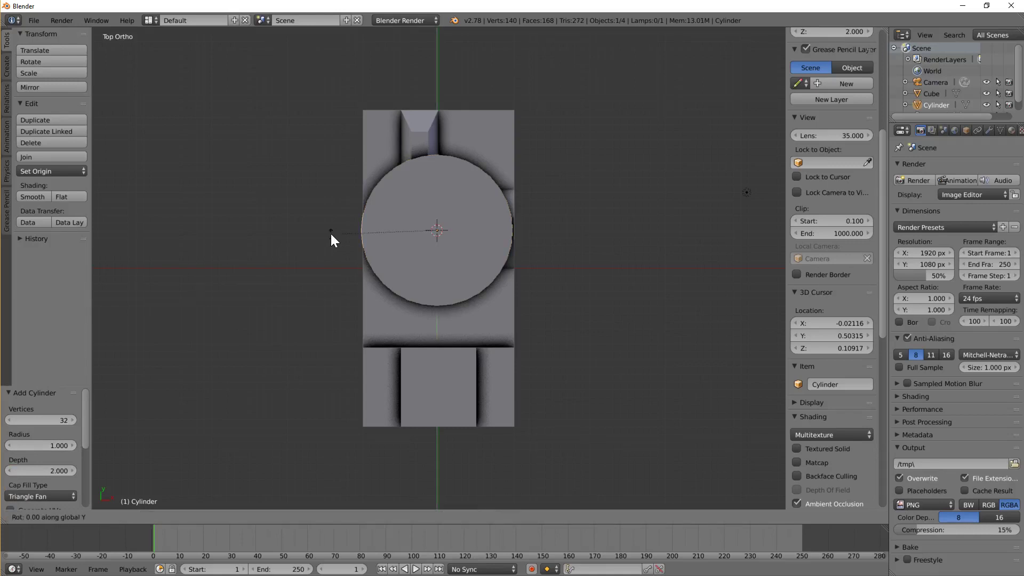
type("90")
key("Return")
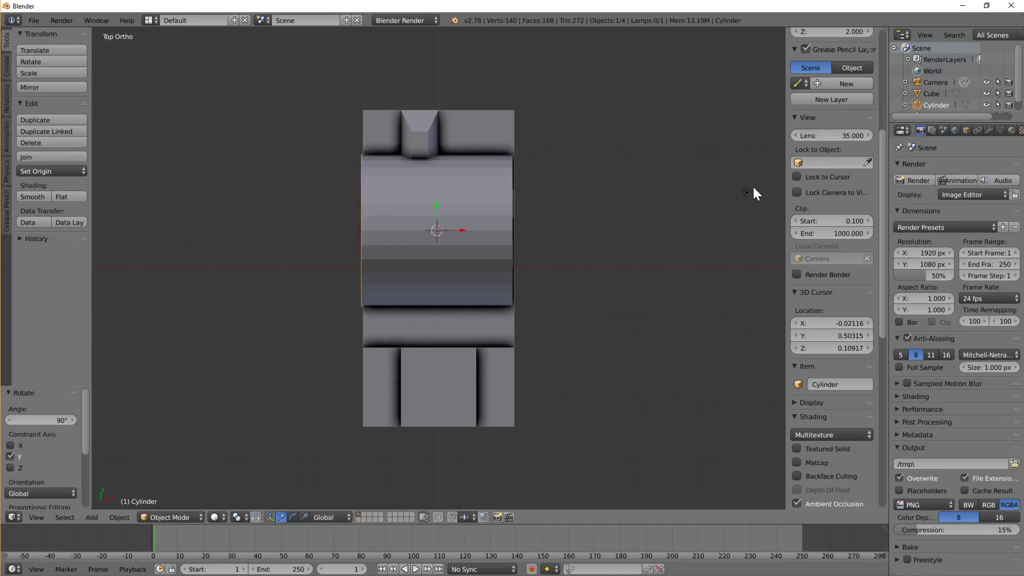
key("s")
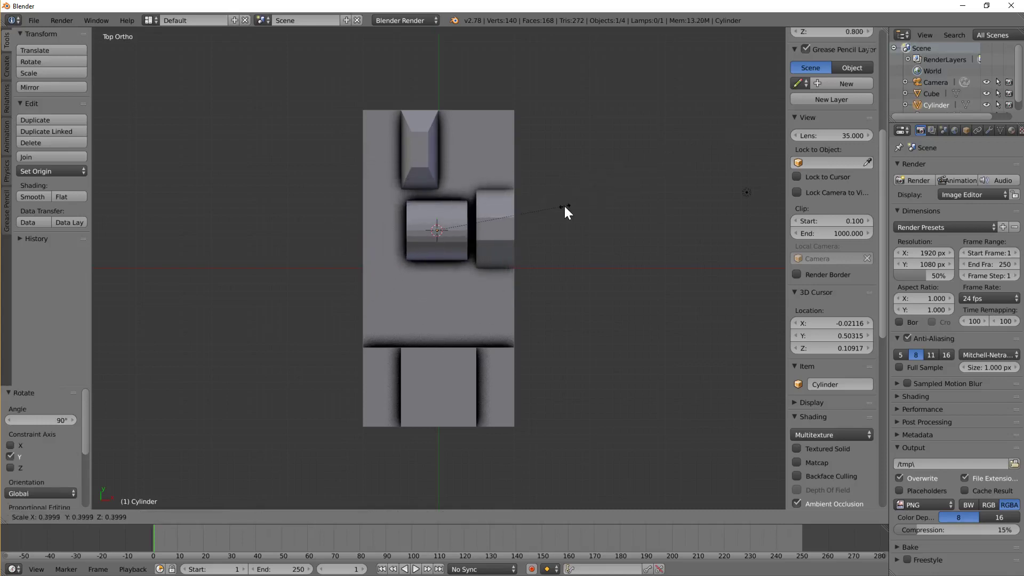
left_click(536, 220)
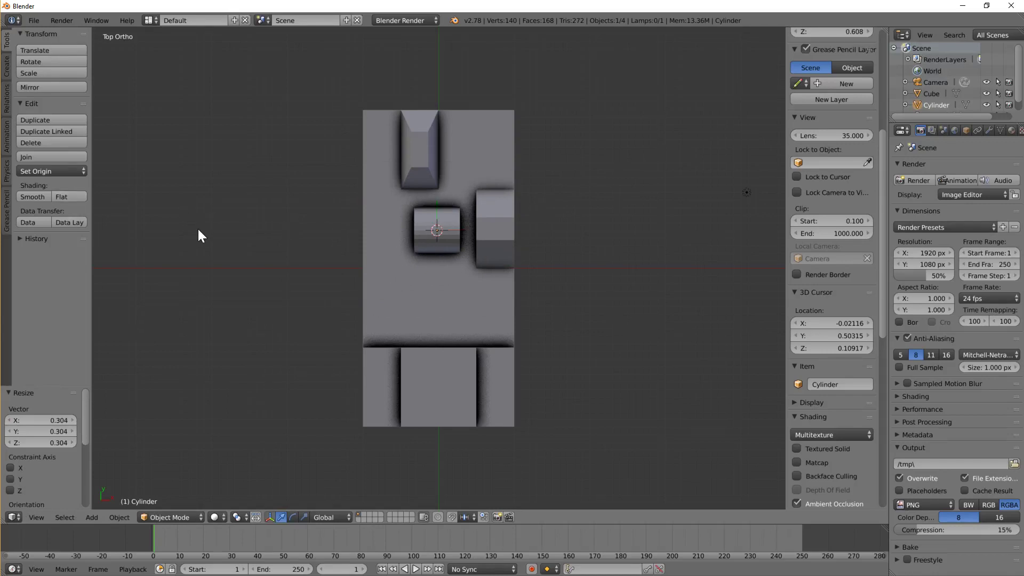
key("s")
key("x")
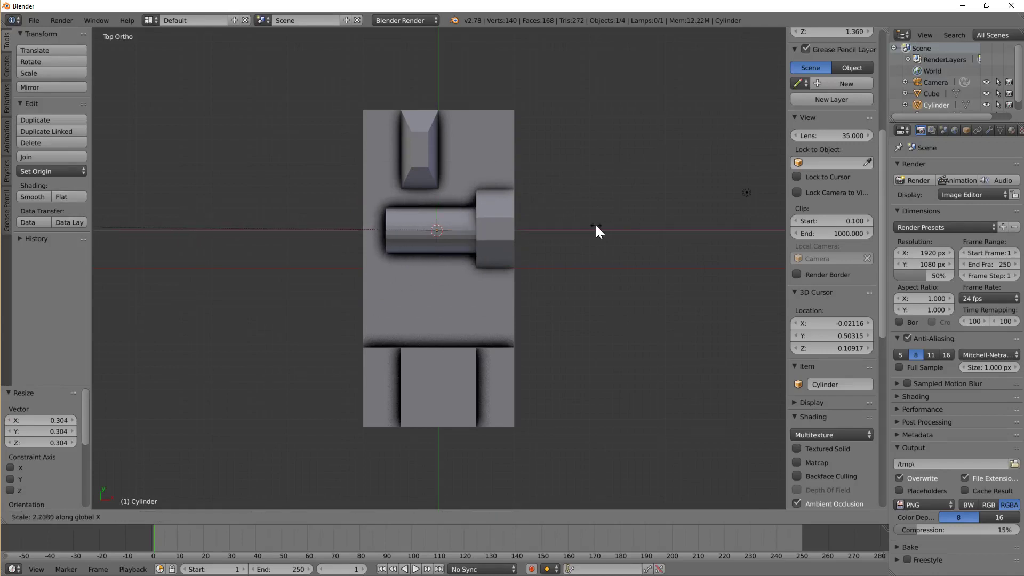
left_click(596, 226)
key("g")
key("x")
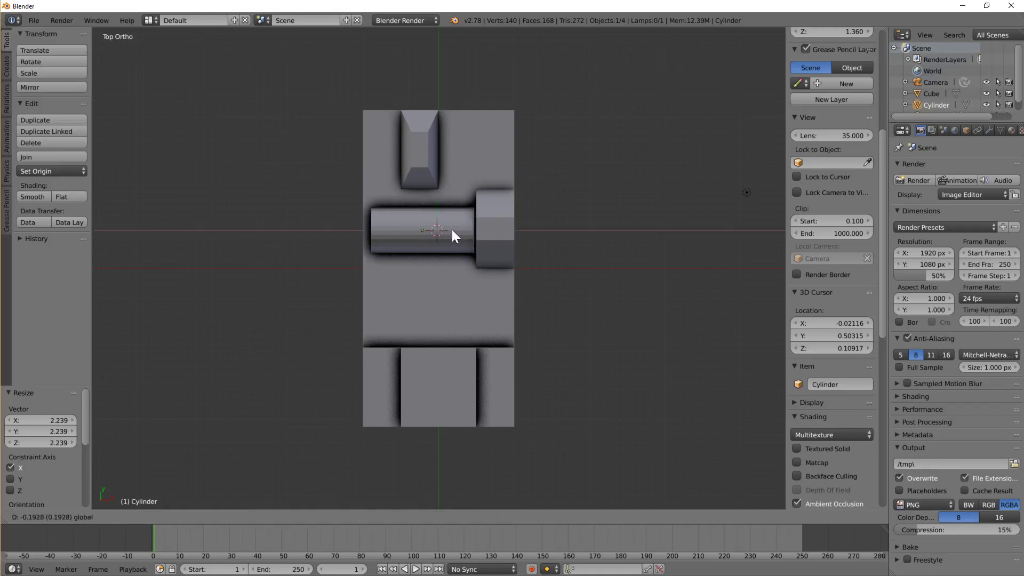
left_click(453, 230)
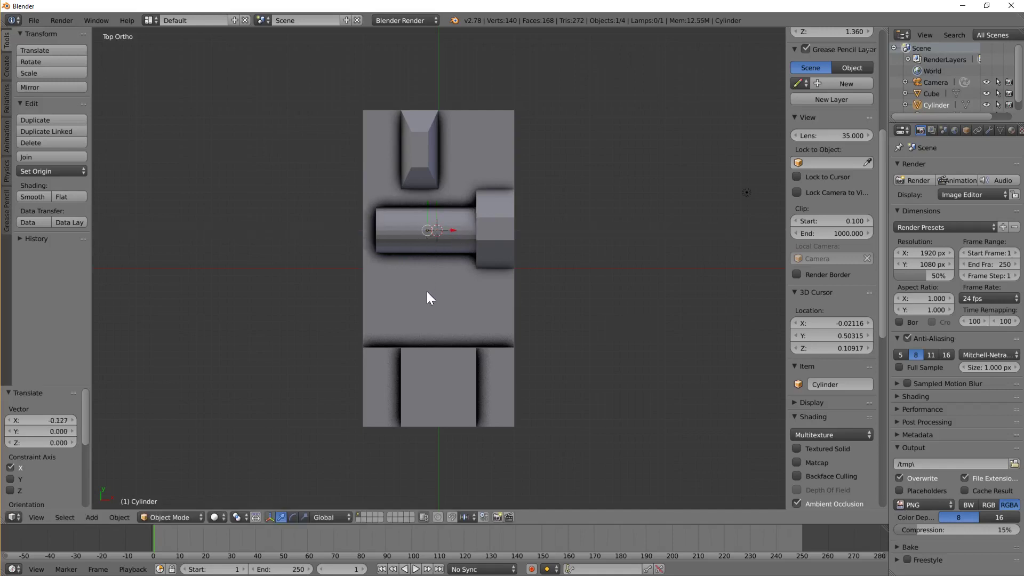
Step: Add a second cylinder in the slab's lower-left area, shrunk to about 0.29
left_click(397, 305)
left_click(92, 517)
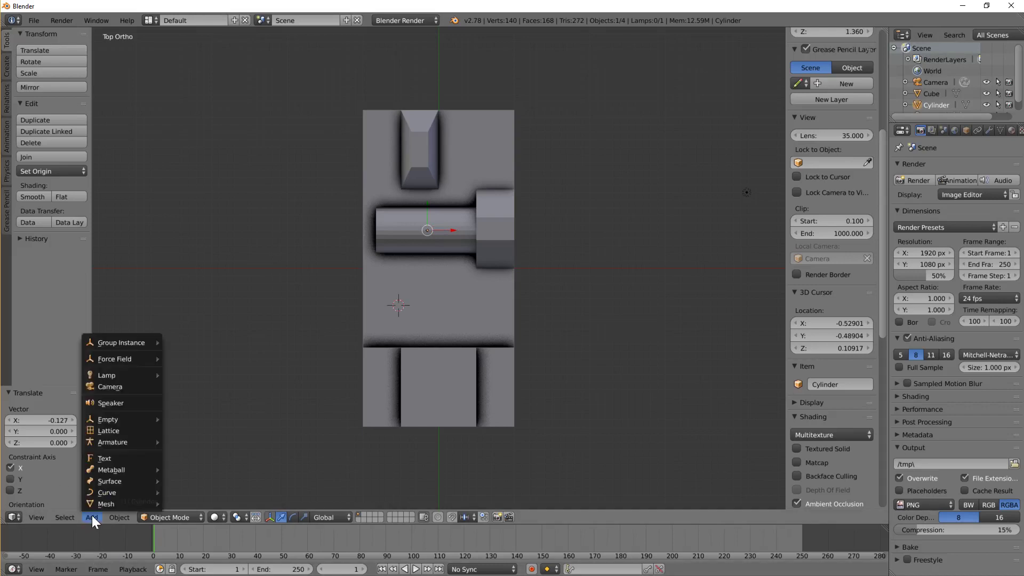
mouse_move(98, 507)
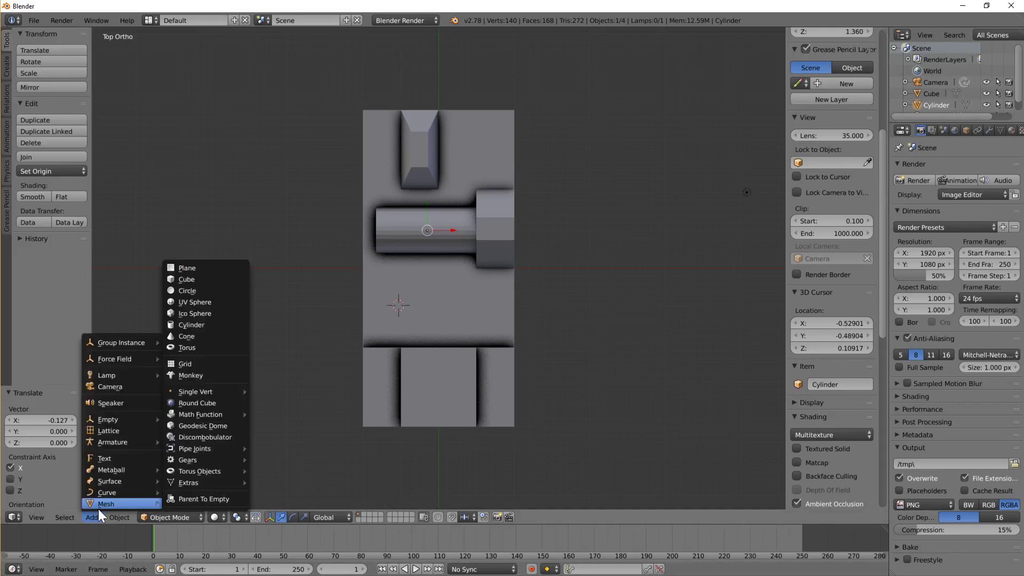
left_click(211, 325)
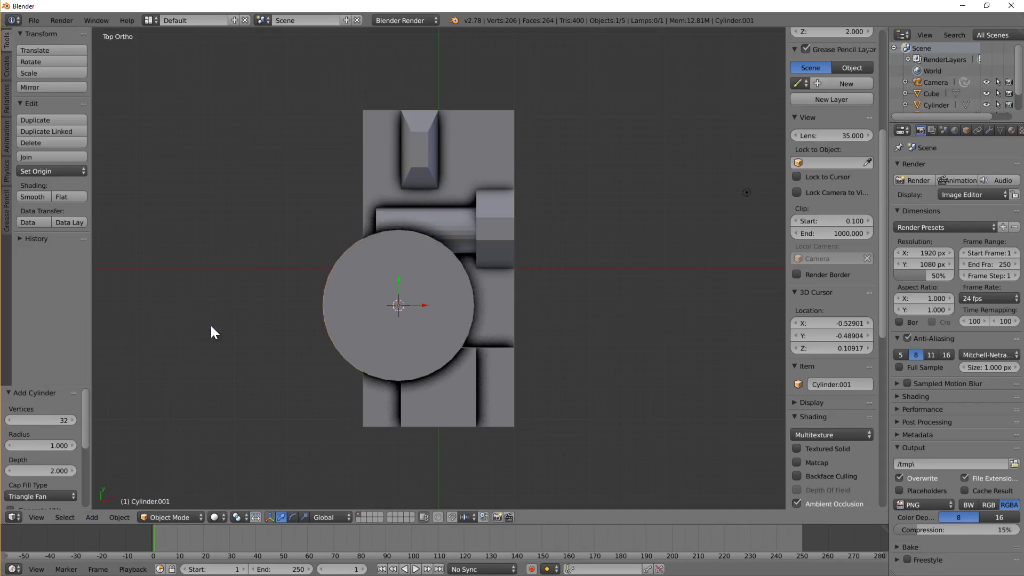
key("s")
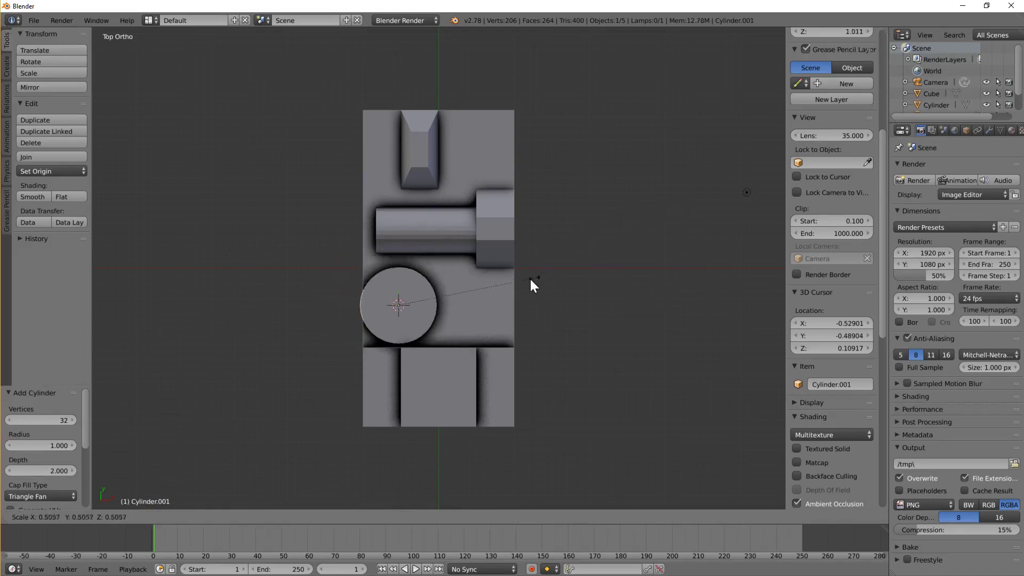
left_click(478, 296)
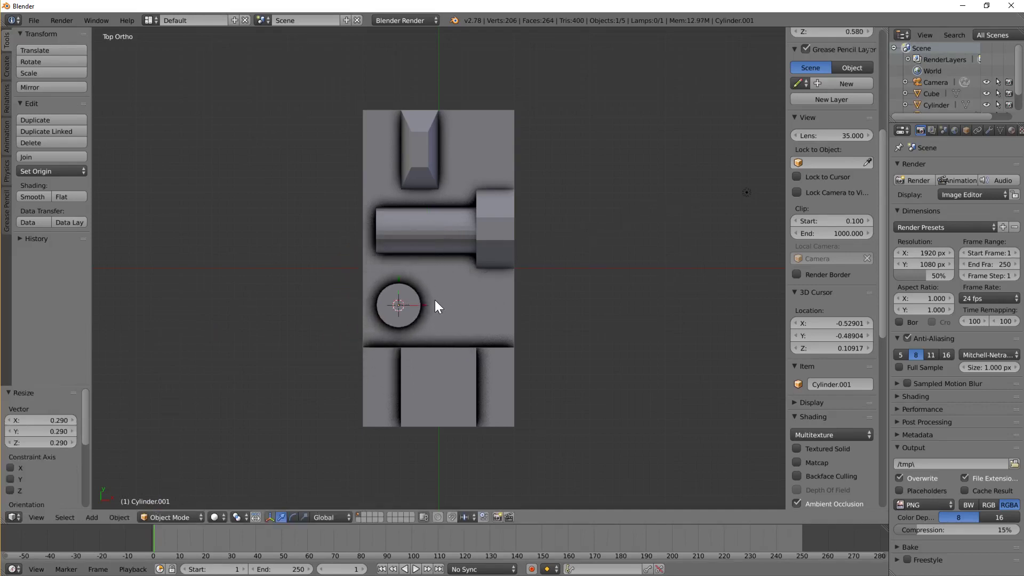
Step: Duplicate the small cylinder and move the copy along X right beside the first
key("shift+d")
right_click(427, 303)
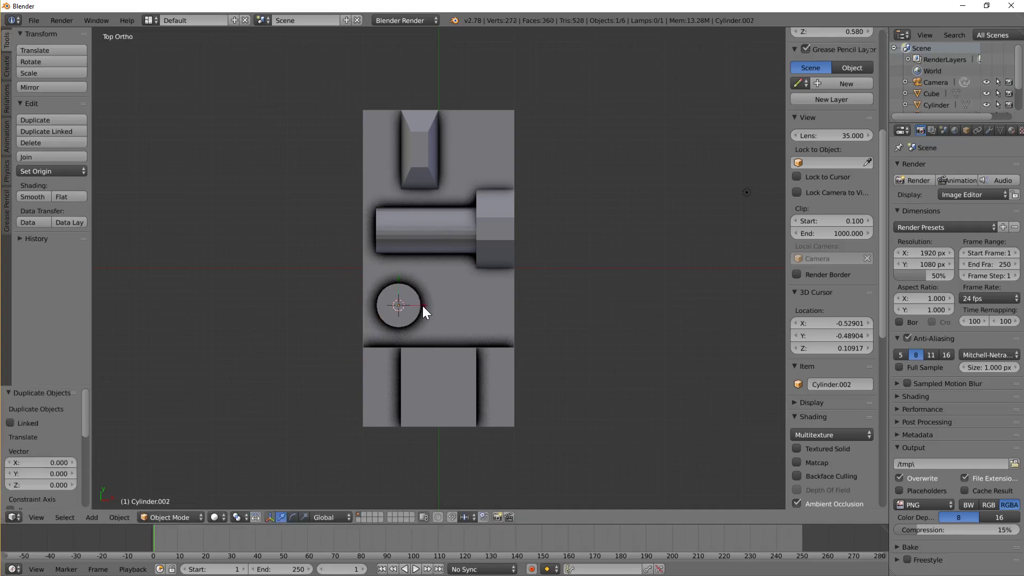
key("g")
key("x")
left_click(470, 304)
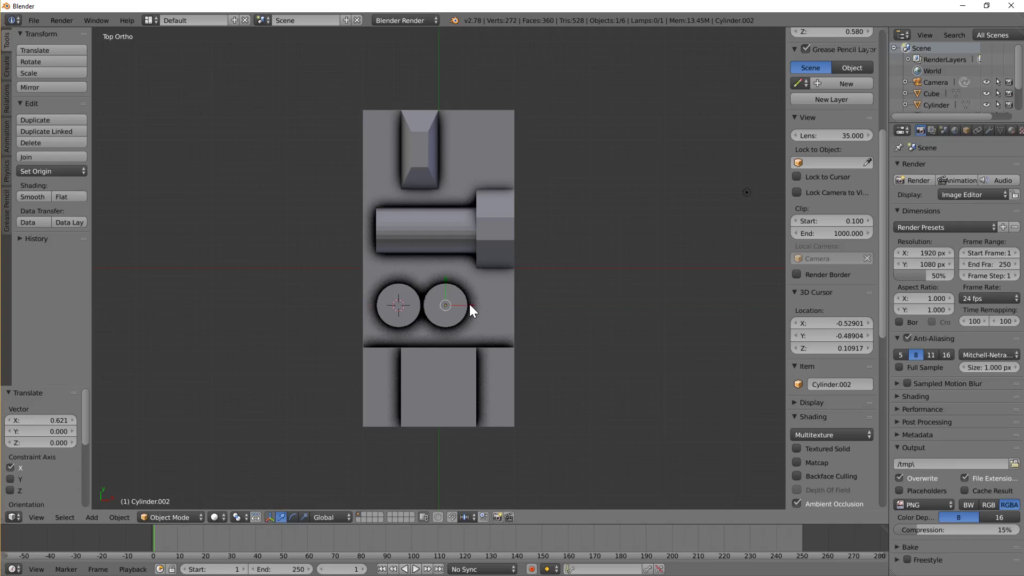
Step: Duplicate the cylinder again and place the copy right of the two discs
key("shift+d")
right_click(469, 304)
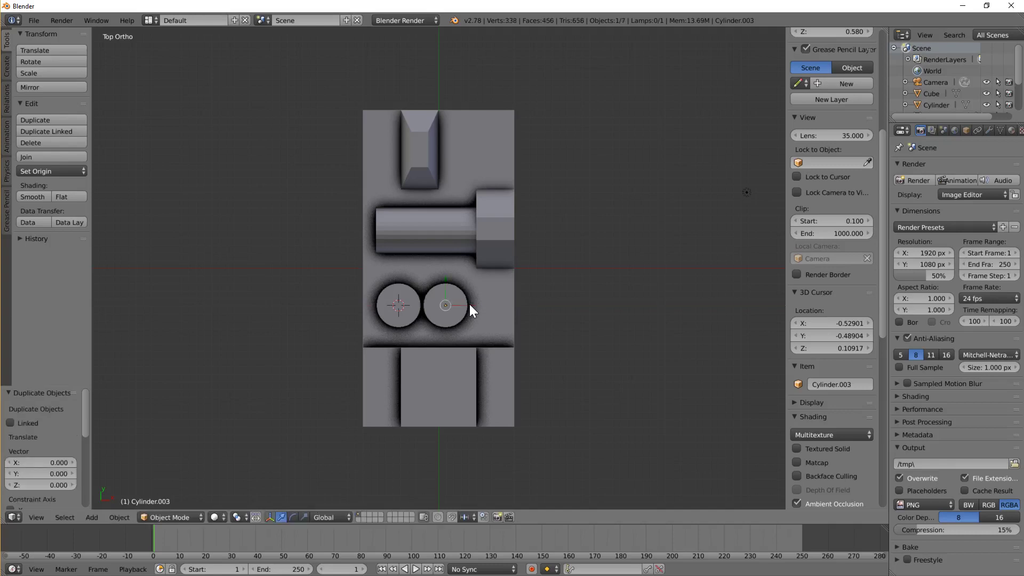
key("g")
key("x")
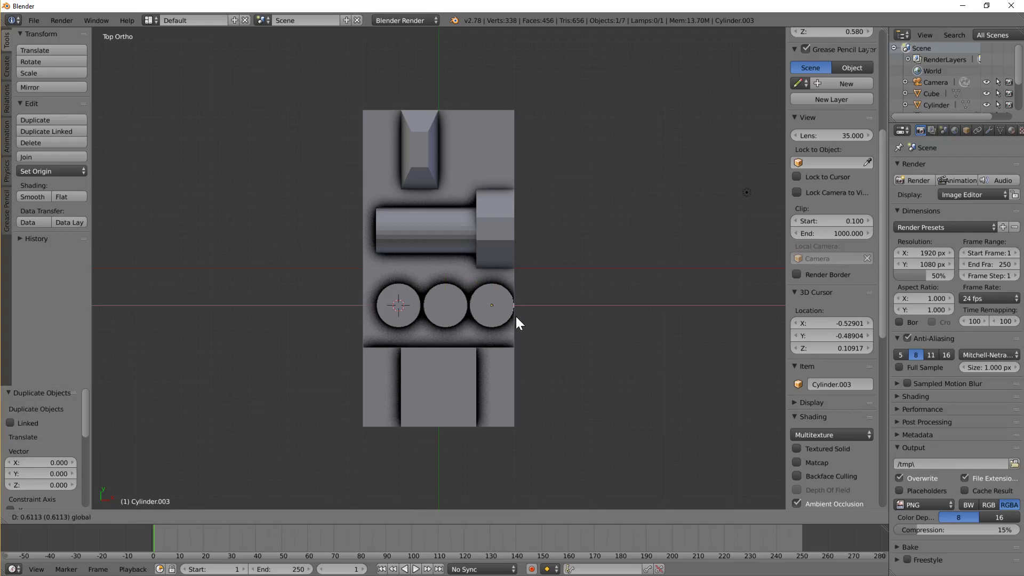
left_click(509, 312)
Step: Turn that copy 90° on X, scale it to 0.6, and stretch it 2.441 along Y
type("rx90")
key("Return")
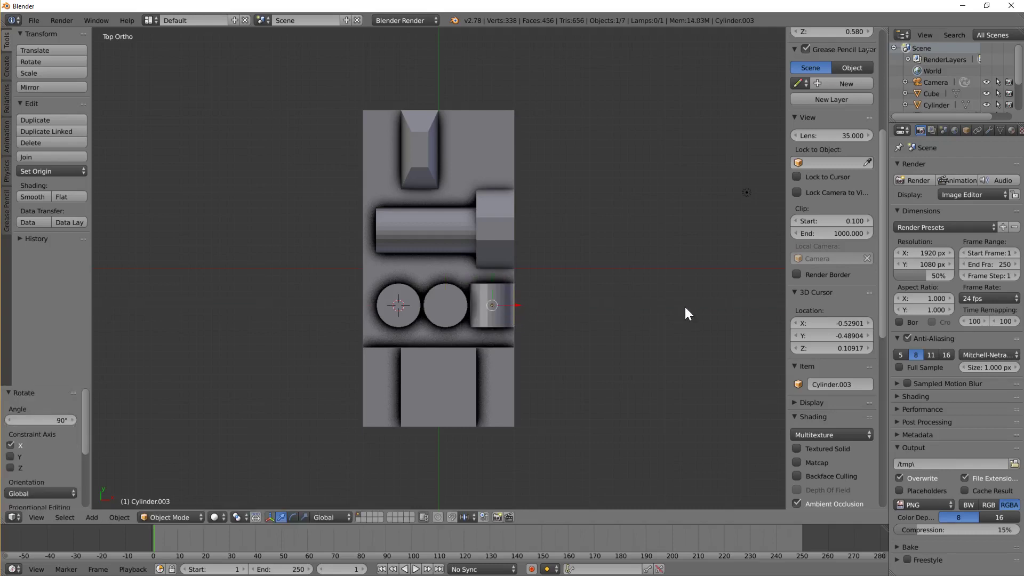
type("s.6")
key("Return")
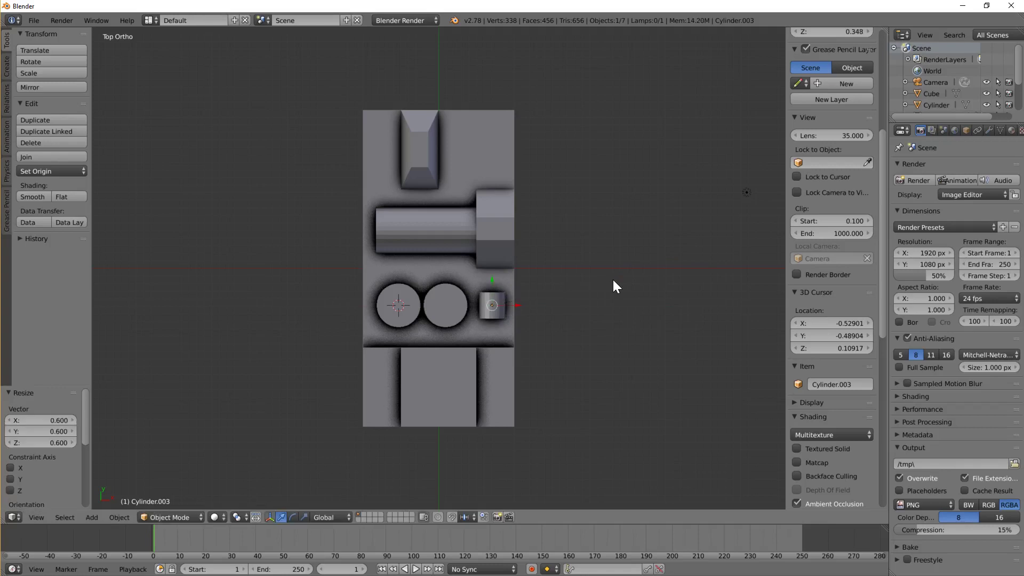
key("s")
key("y")
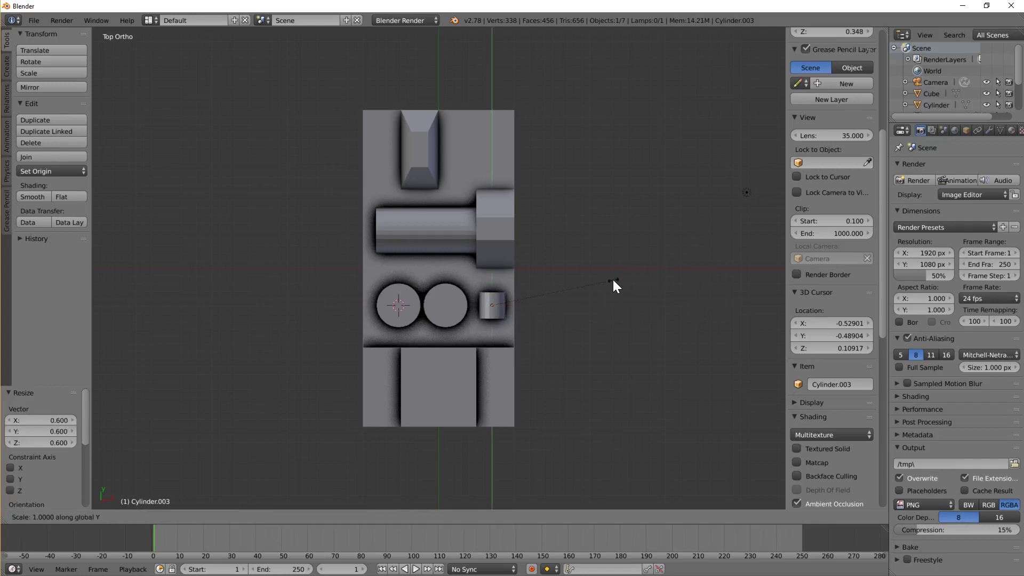
left_click(643, 44)
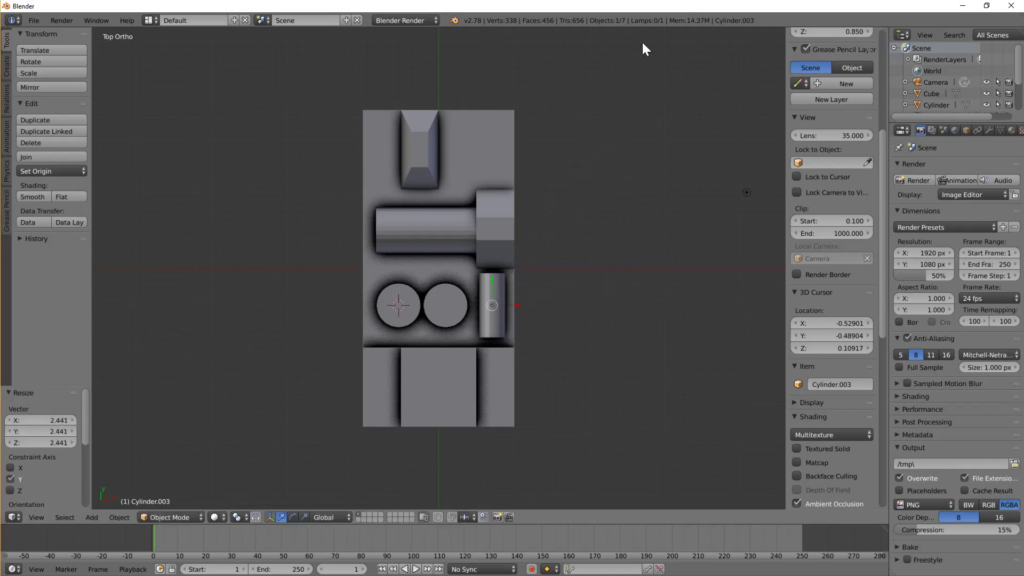
Step: Select the base slab in Edit Mode and add four evenly spaced trial loop cuts
key("Tab")
key("Tab")
right_click(472, 149)
key("Tab")
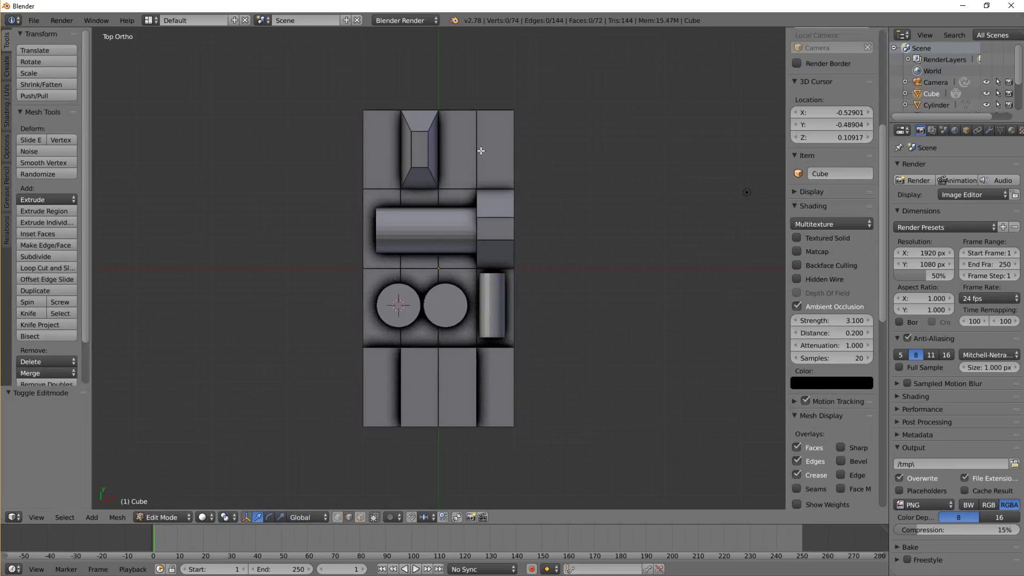
middle_click_drag(481, 151, 407, 128)
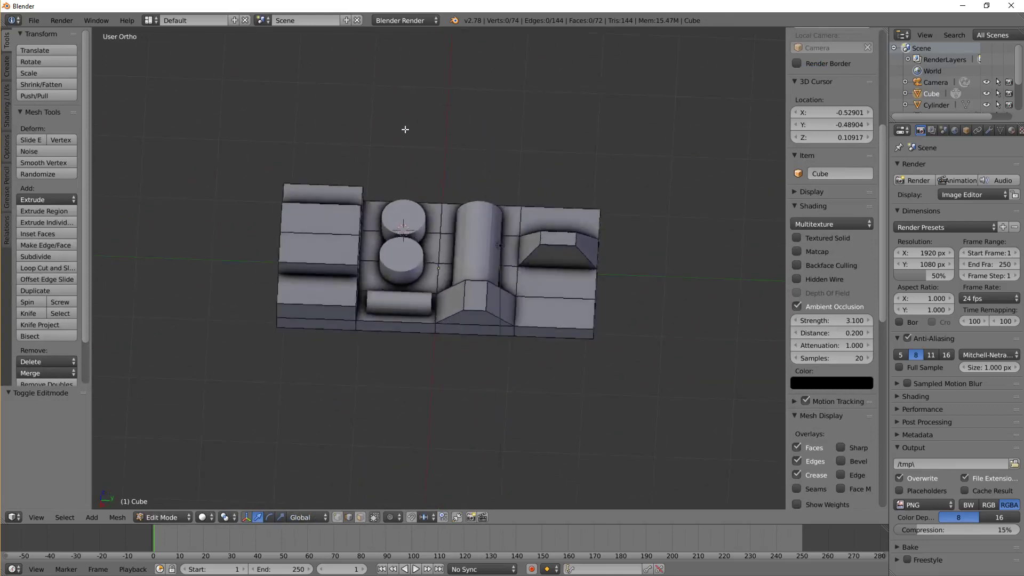
scroll(563, 289, "up", 3)
left_click(563, 289)
right_click(519, 347)
Step: Deselect the faces, undo the trial loop cuts, and begin a new loop cut
left_click(361, 521)
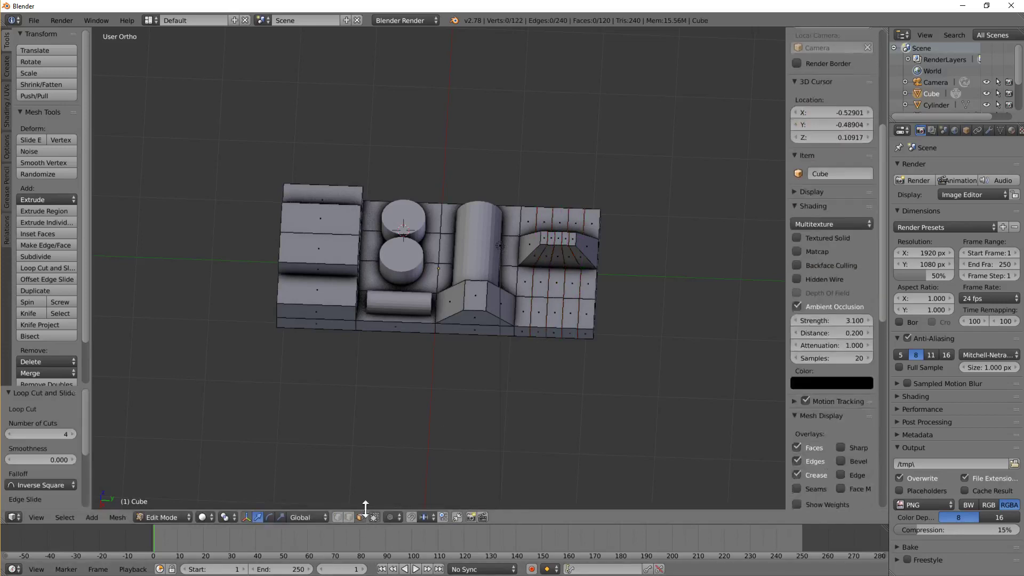
right_click(537, 314)
left_click(710, 288)
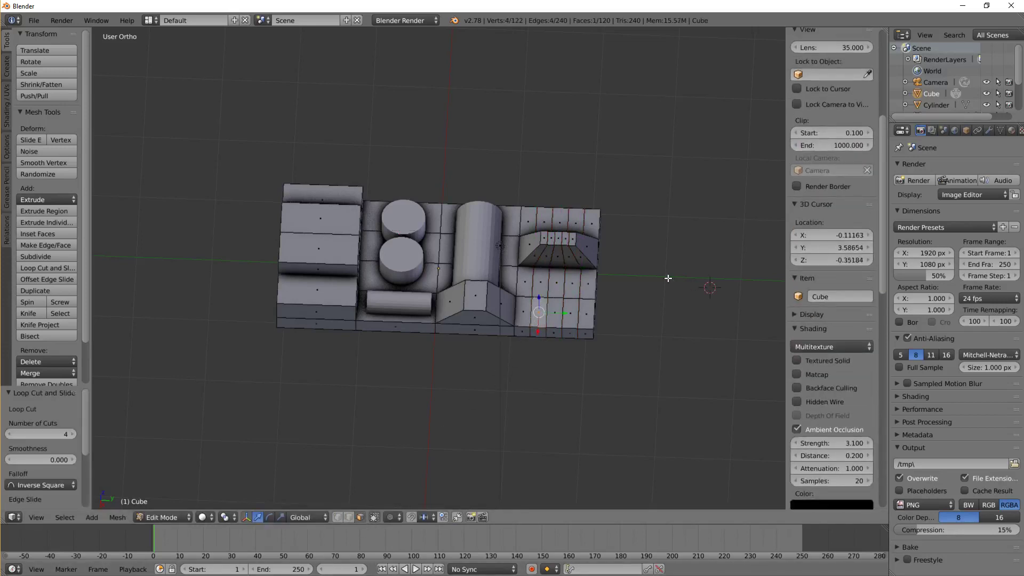
key("a")
key("ctrl+z")
key("ctrl+z")
key("ctrl+z")
key("ctrl+z")
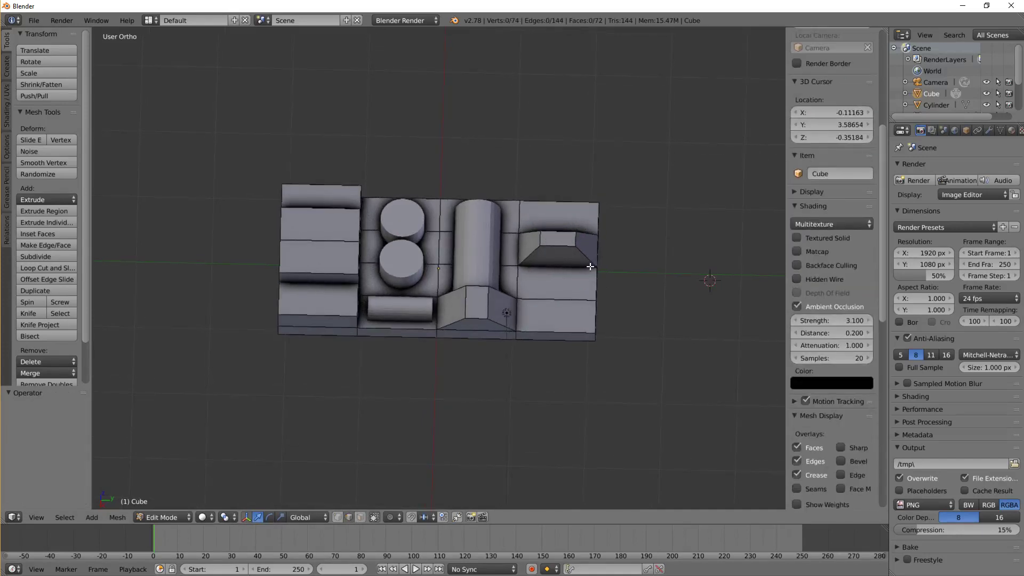
key("ctrl+r")
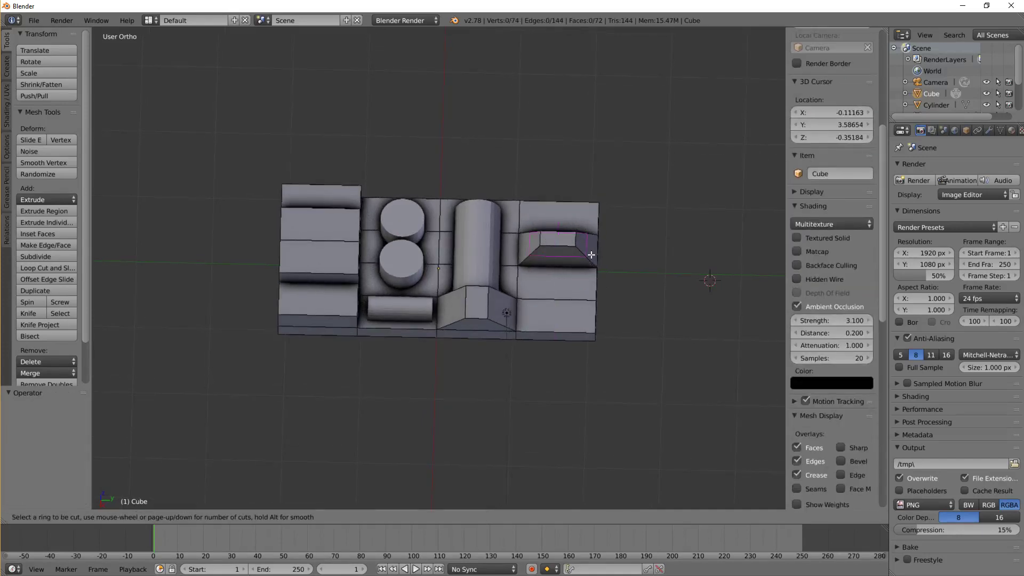
Step: Add four evenly spaced loop cuts across the slab's top-right section
scroll(549, 271, "up", 1)
scroll(549, 271, "up", 1)
left_click(549, 271)
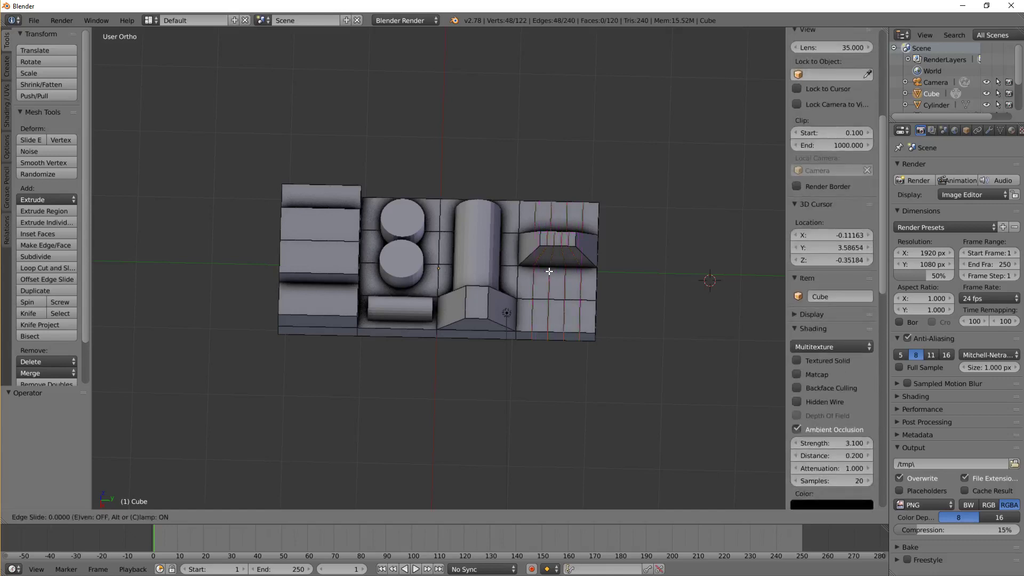
right_click(550, 271)
Step: Extrude four faces in a checker pattern up 0.077 as small blocks
left_click(360, 516)
scroll(832, 374, "down", 5)
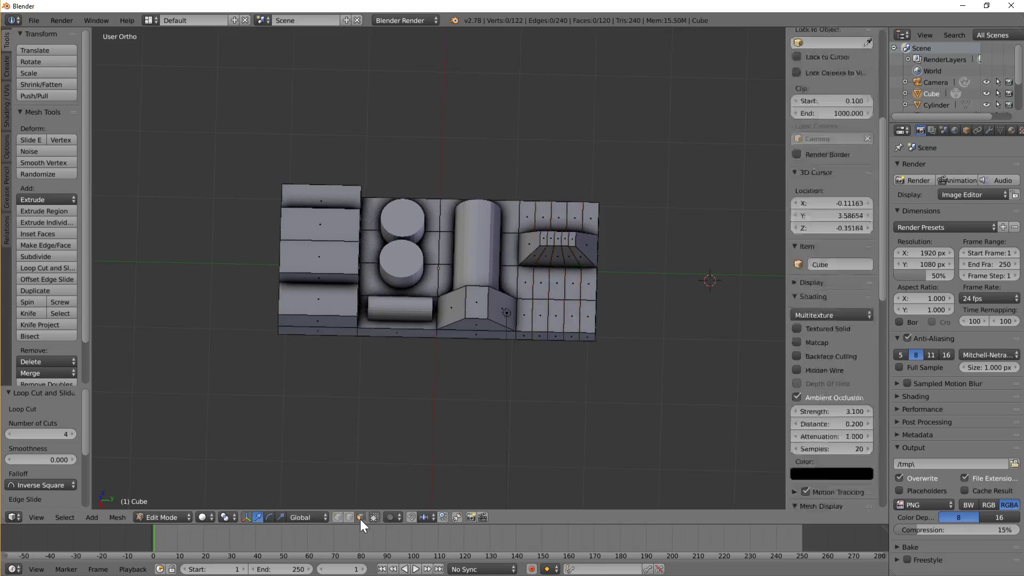
right_click(542, 314)
right_click(560, 288, "shift")
right_click(572, 315, "shift")
right_click(590, 286, "shift")
middle_click_drag(590, 285, 590, 262)
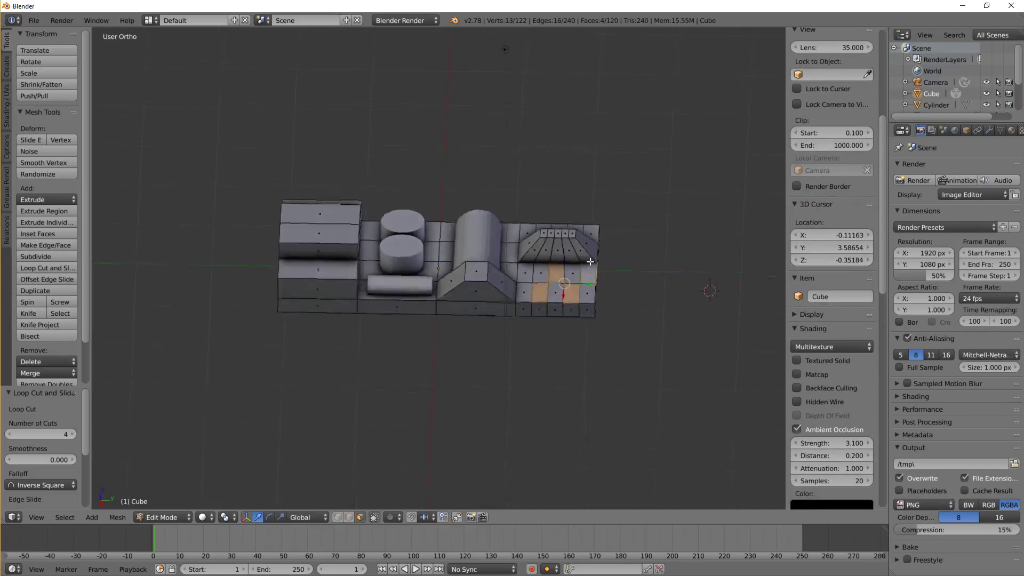
key("e")
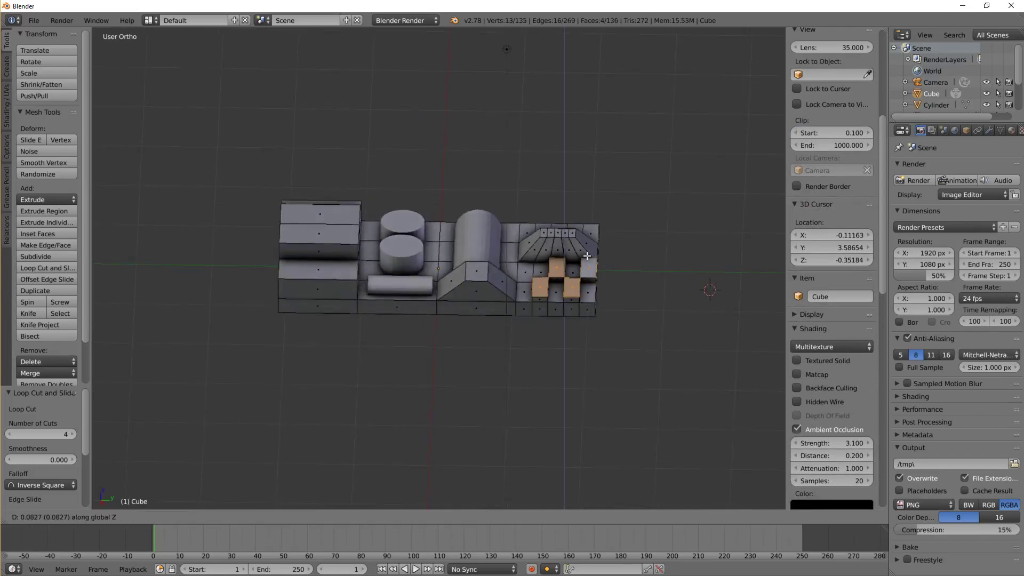
left_click(586, 258)
Step: Deselect all, return to Object Mode and switch to the top view
middle_click_drag(587, 258, 602, 303)
key("a")
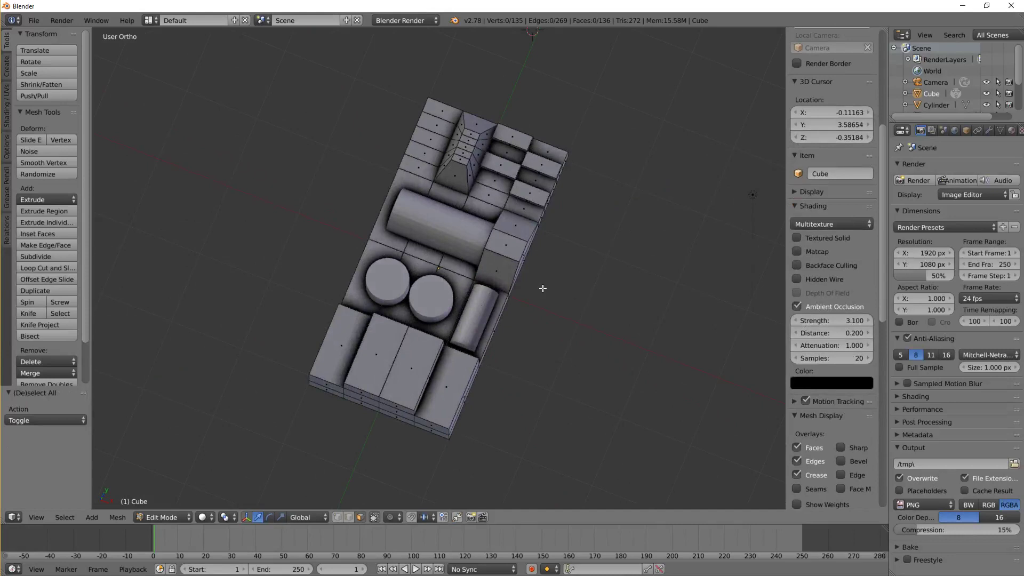
key("Tab")
key("KP_7")
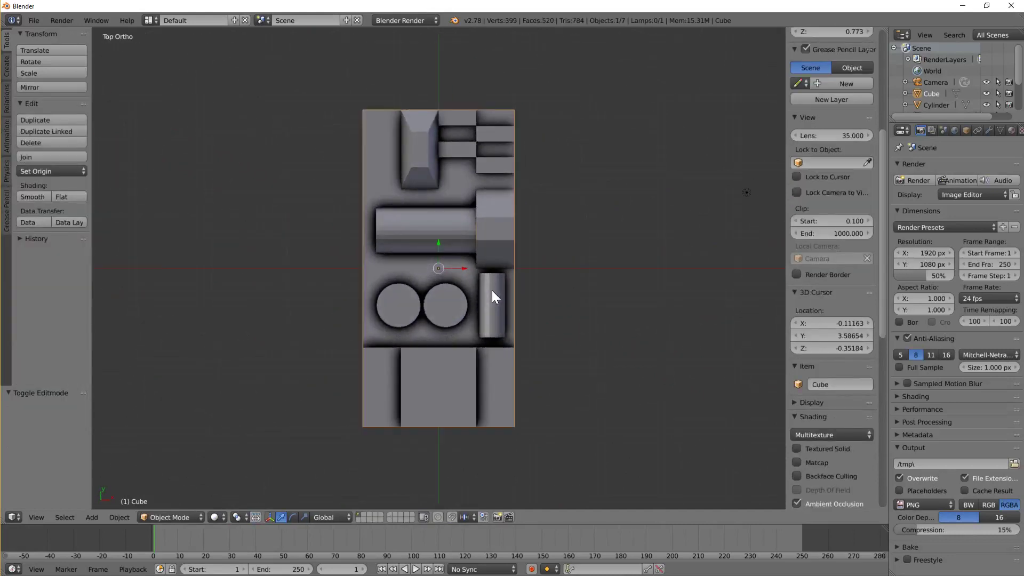
Step: Duplicate the left round disc and rotate the copy 90 degrees about Y
right_click(401, 309)
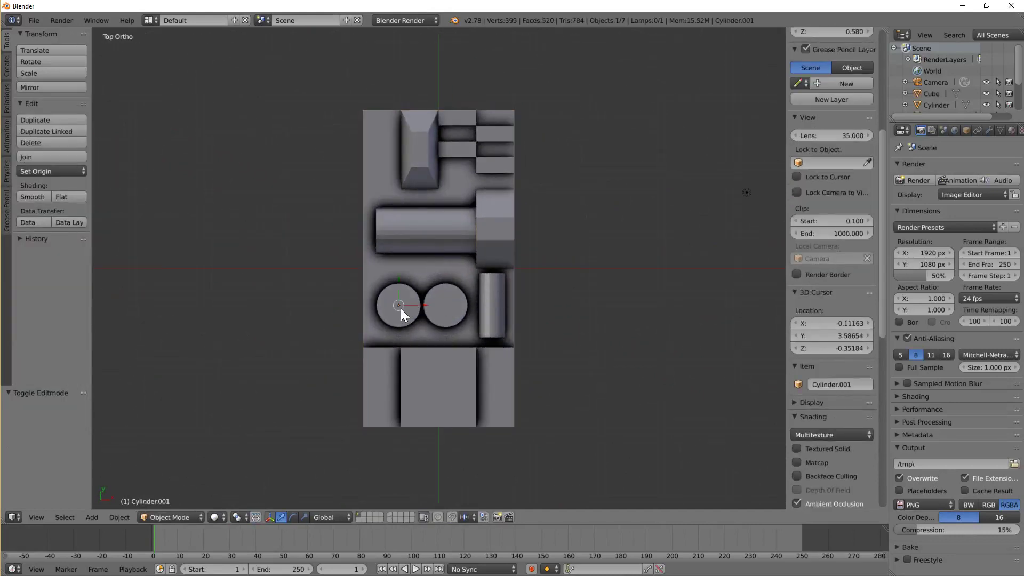
key("shift+d")
right_click(401, 309)
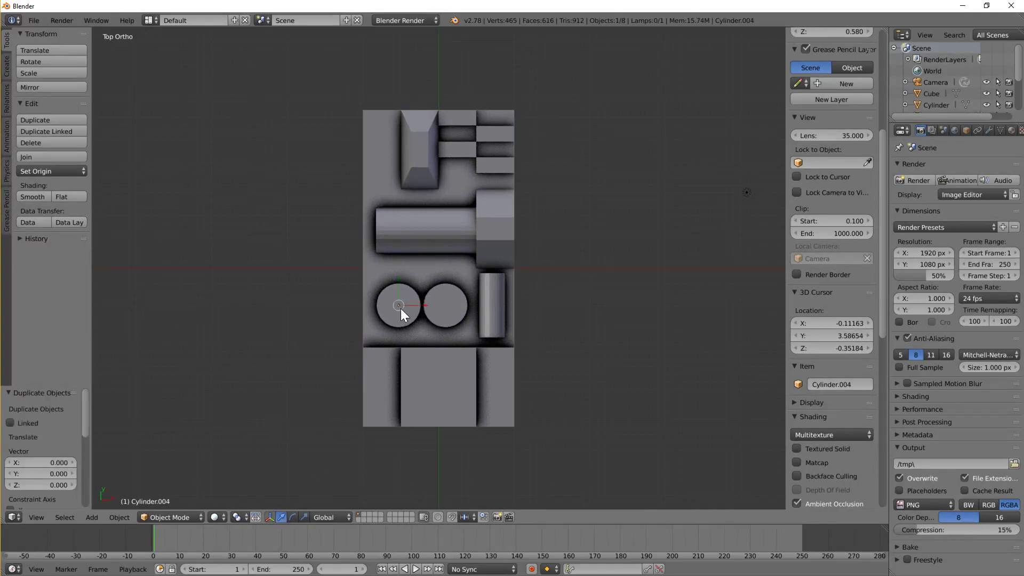
key("r")
key("y")
key("9")
key("0")
key("Return")
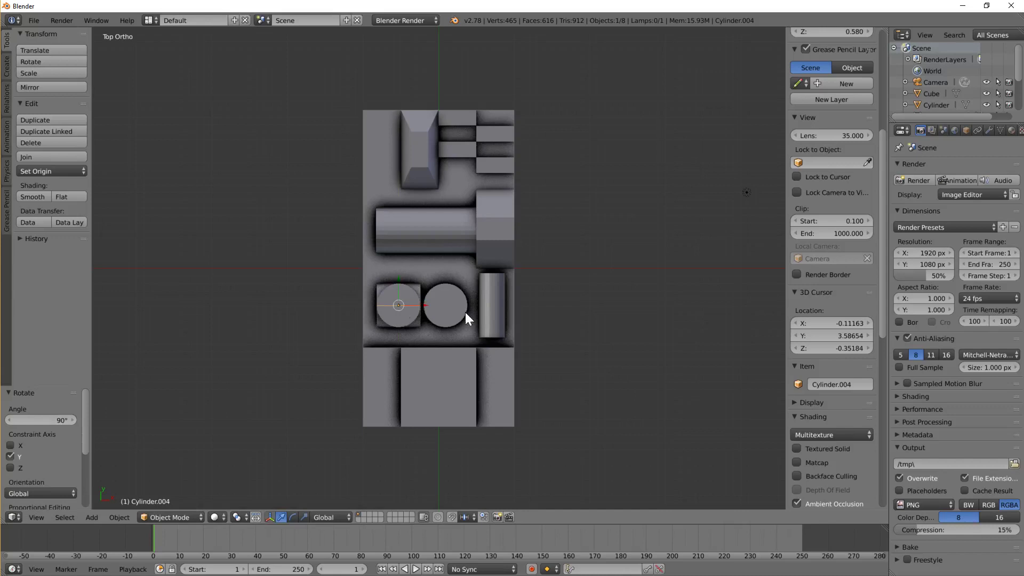
Step: Shrink the sideways cylinder to about 0.472, then smaller, and lower it against the slab edge
left_click_drag(423, 304, 349, 286)
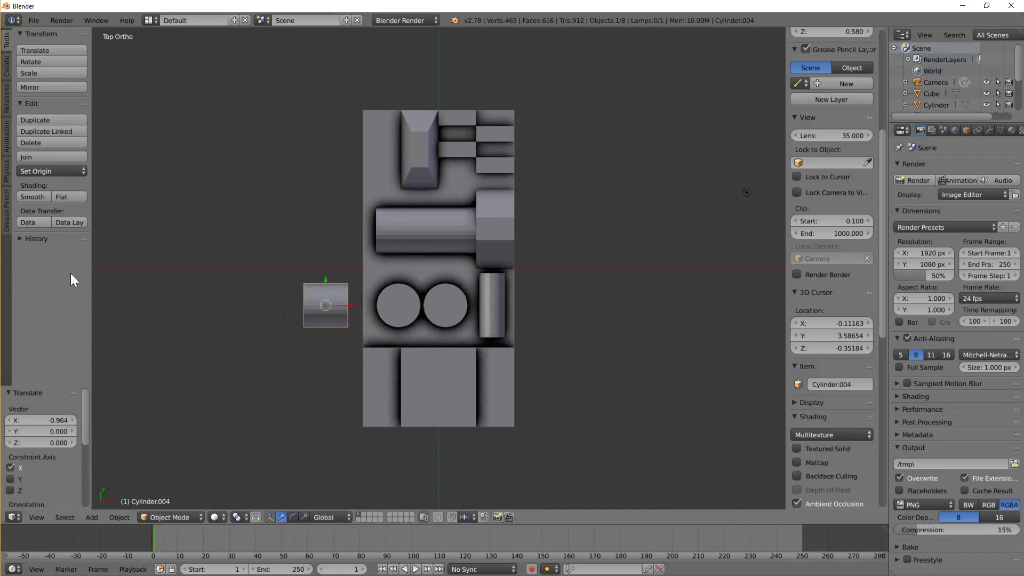
left_click(171, 263)
key("s")
left_click(290, 299)
left_click_drag(350, 308, 383, 317)
middle_click_drag(342, 337, 401, 272)
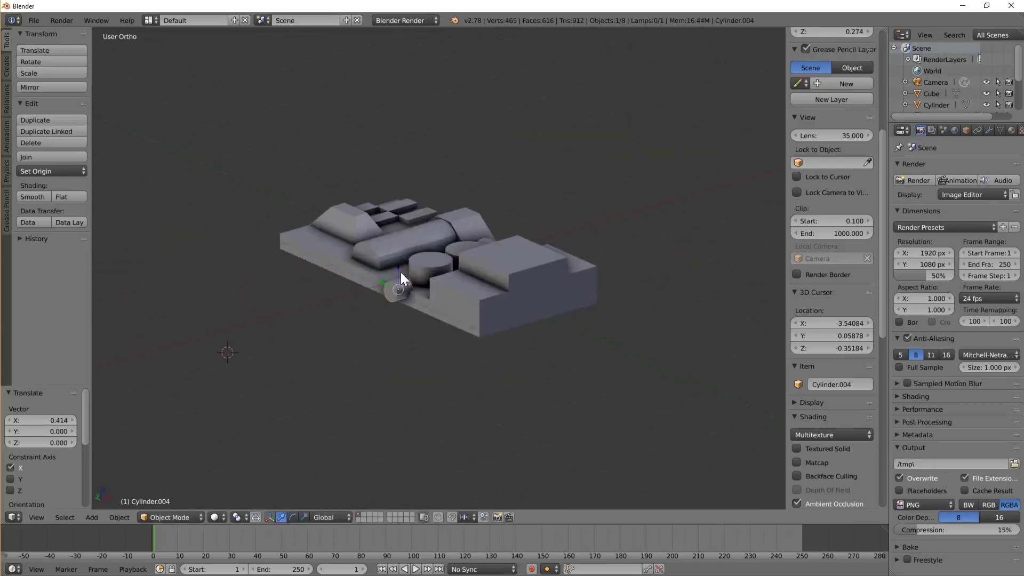
key("s")
left_click(465, 287)
left_click_drag(393, 261, 421, 292)
key("KP_7")
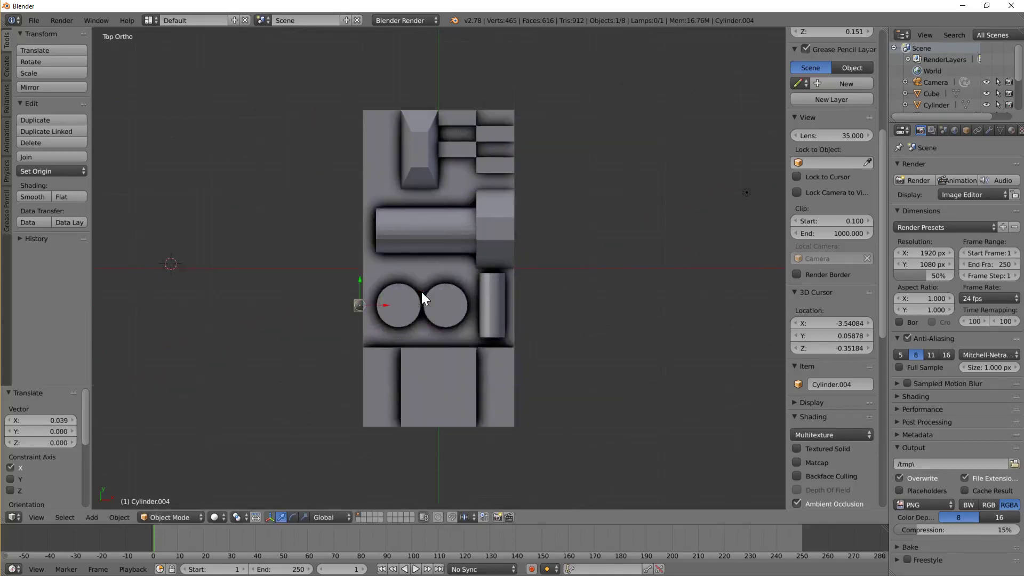
Step: Make two more copies of the small cylinder shifted about 0.19 along Y
key("shift+d")
right_click(421, 292)
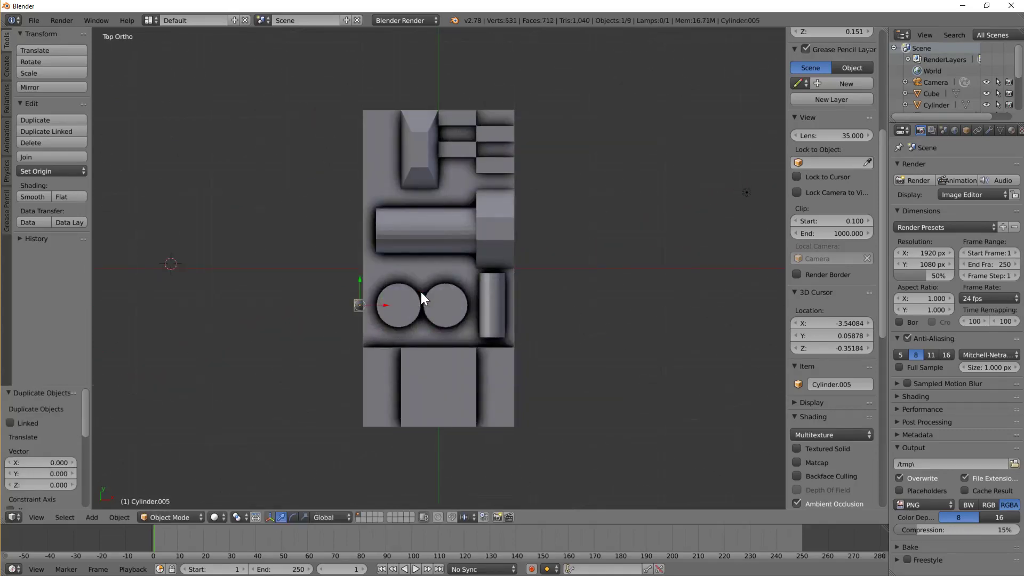
left_click_drag(359, 280, 369, 258)
key("shift+d")
right_click(354, 270)
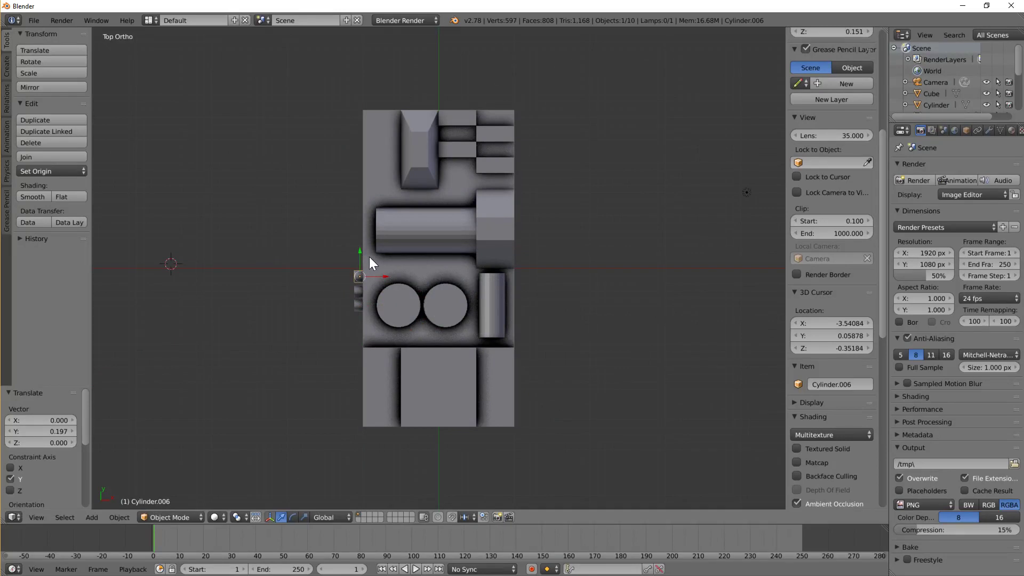
key("a")
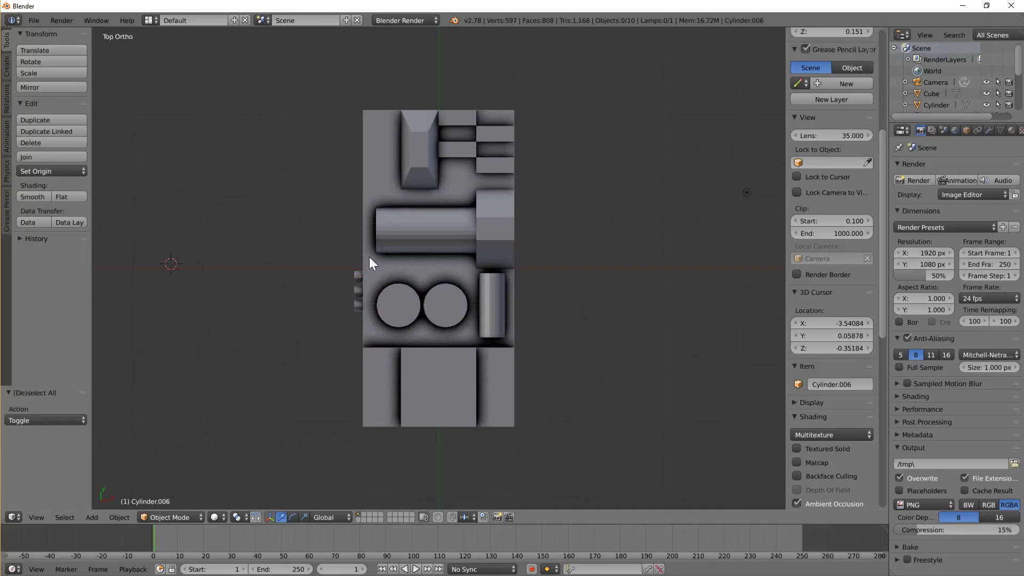
Step: Give Cylinder.006 a new default material from the Material tab
left_click(1011, 130)
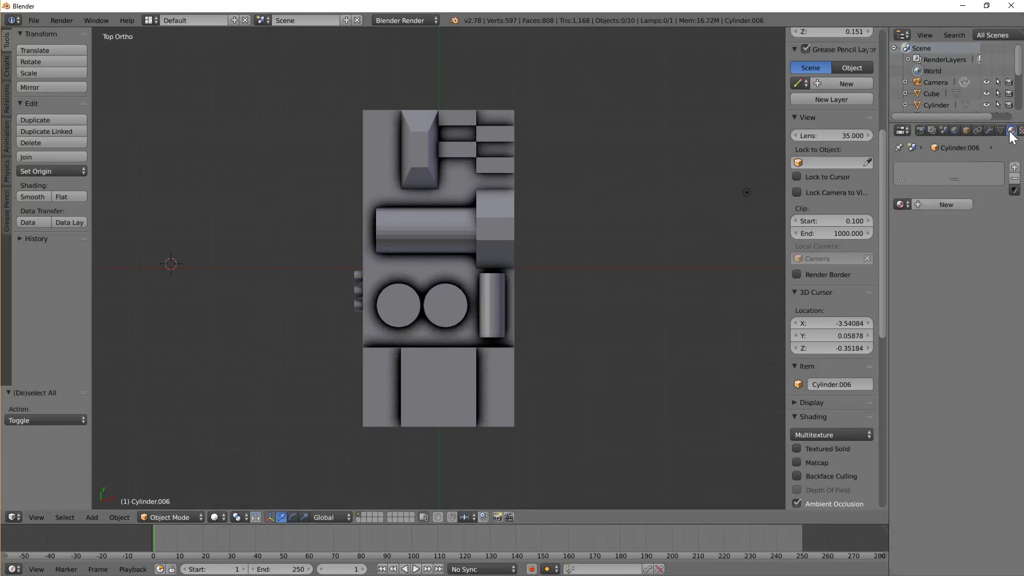
left_click(952, 205)
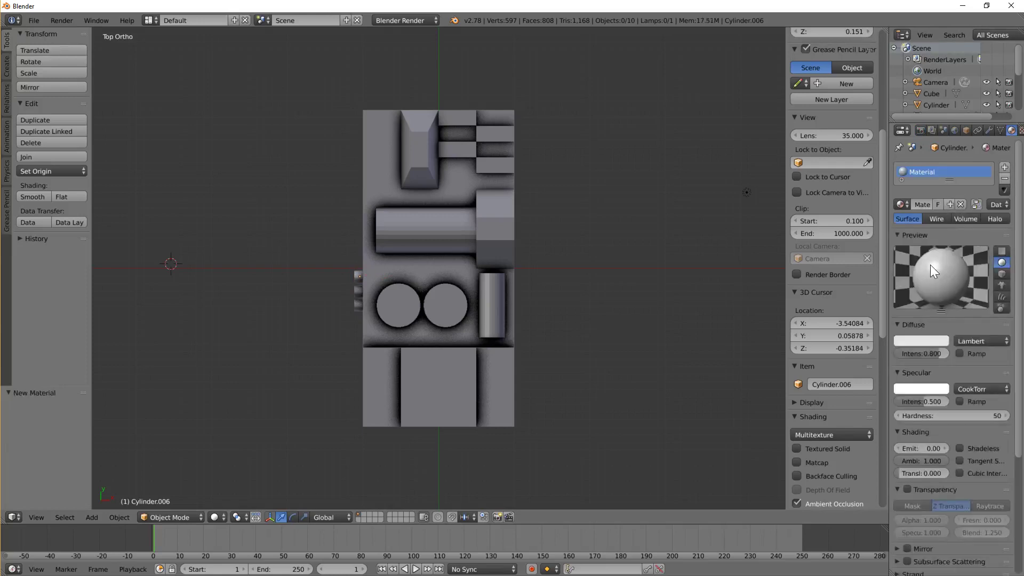
left_click(908, 340)
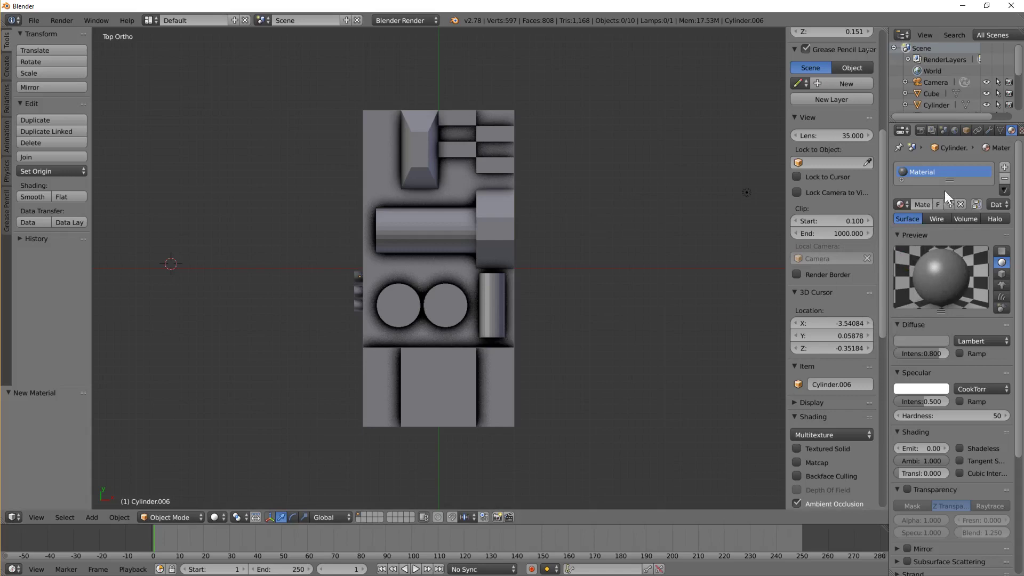
left_click(921, 389)
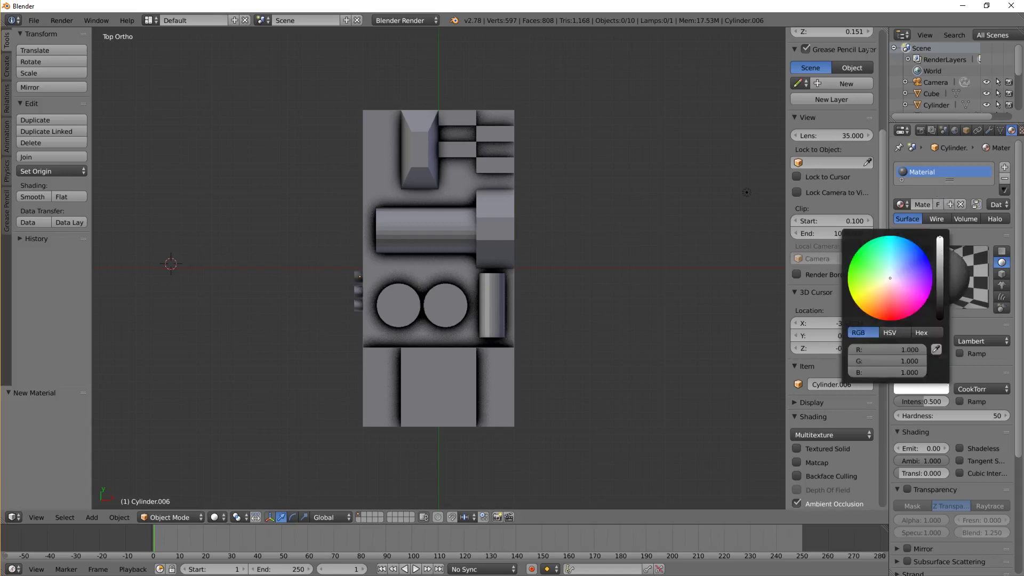
Step: Add Material.001 to the left disc with a dark gold diffuse colour (0.106, 0.062, 0.005)
right_click(405, 294)
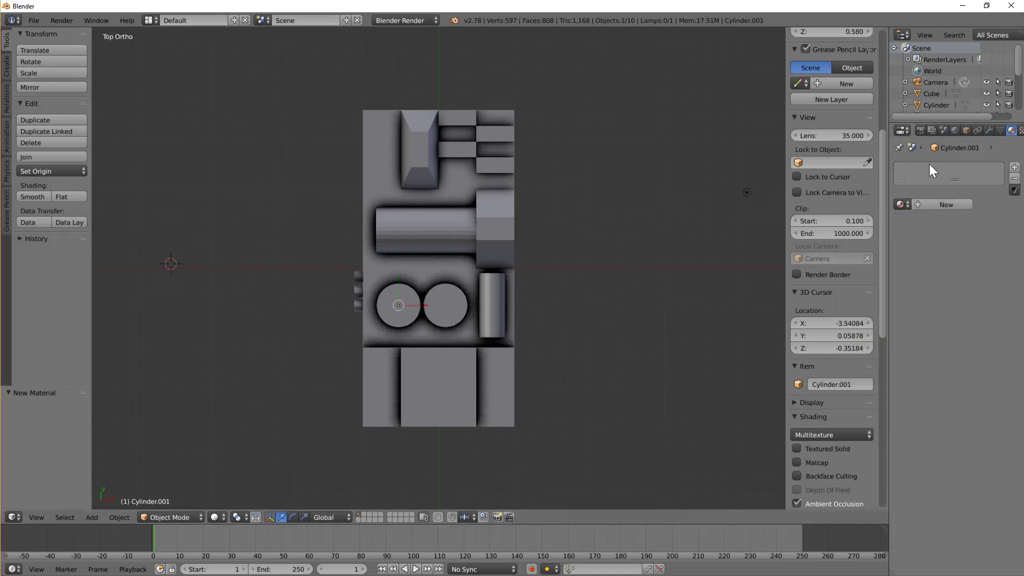
left_click(962, 207)
left_click(915, 340)
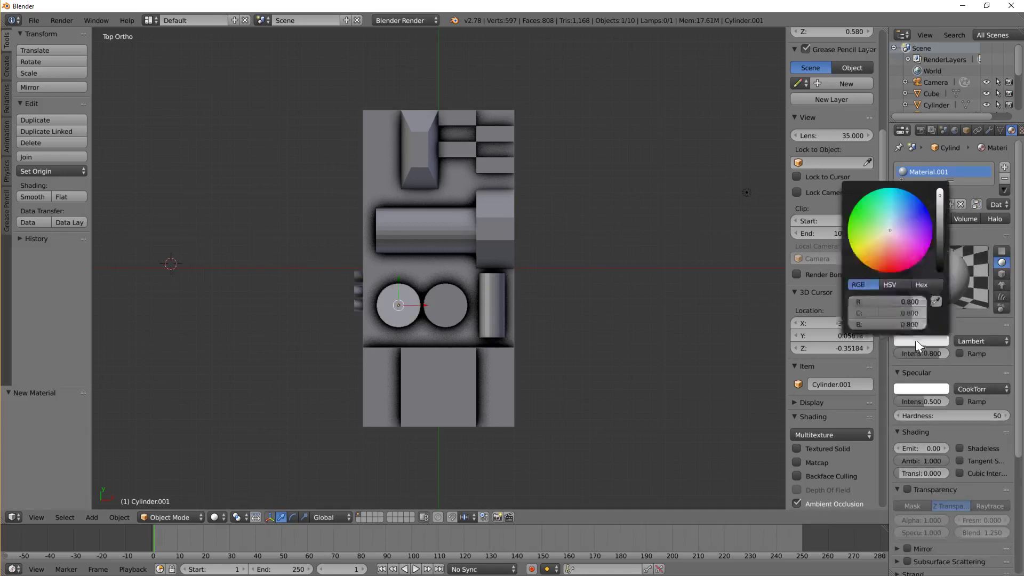
left_click_drag(892, 198, 914, 207)
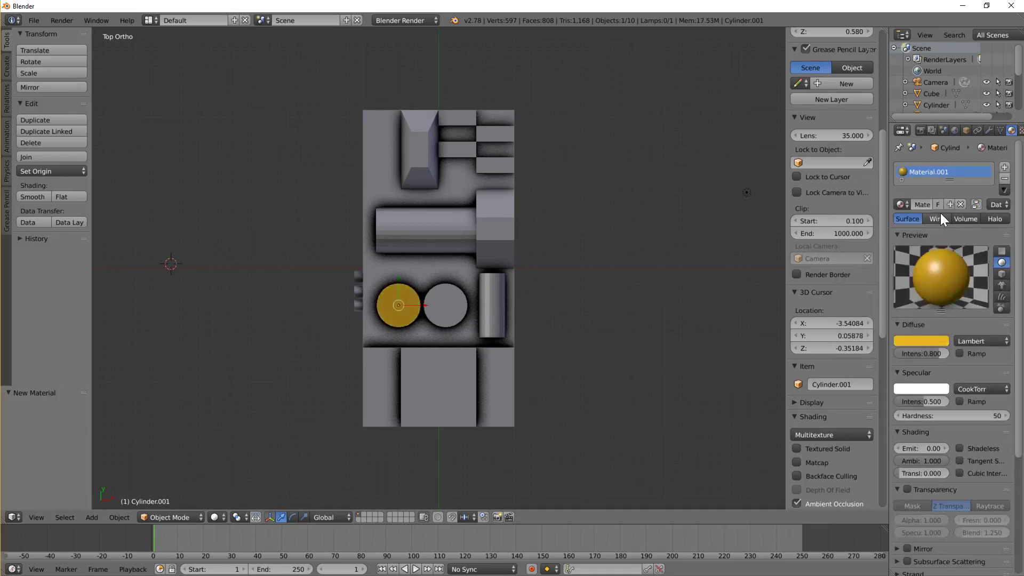
left_click(920, 340)
mouse_move(940, 236)
left_mouse_down()
mouse_move(940, 265)
mouse_move(940, 253)
left_mouse_up()
right_click(430, 226)
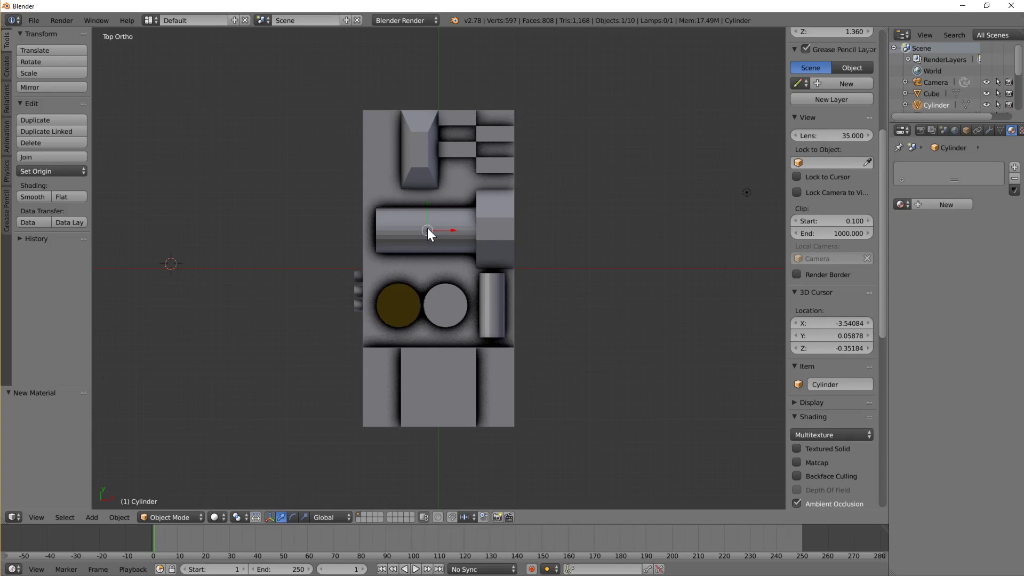
Step: Select every piece and join them with Ctrl+J into one Cylinder object, back in top view
left_click(427, 230)
scroll(425, 225, "up", 1)
scroll(429, 223, "down", 2)
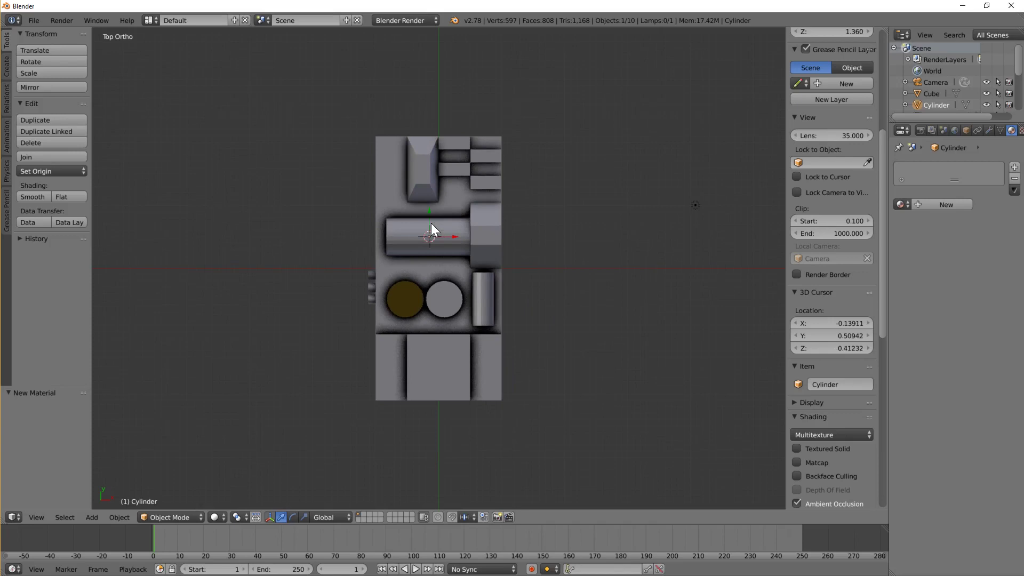
key("a")
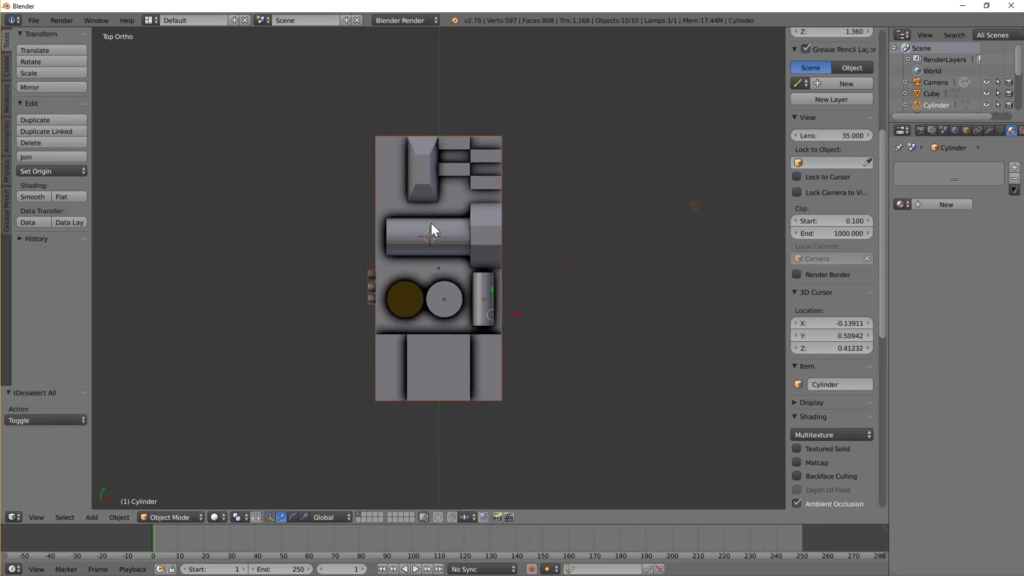
key("ctrl+j")
key("Tab")
key("Tab")
middle_click_drag(388, 219, 411, 216)
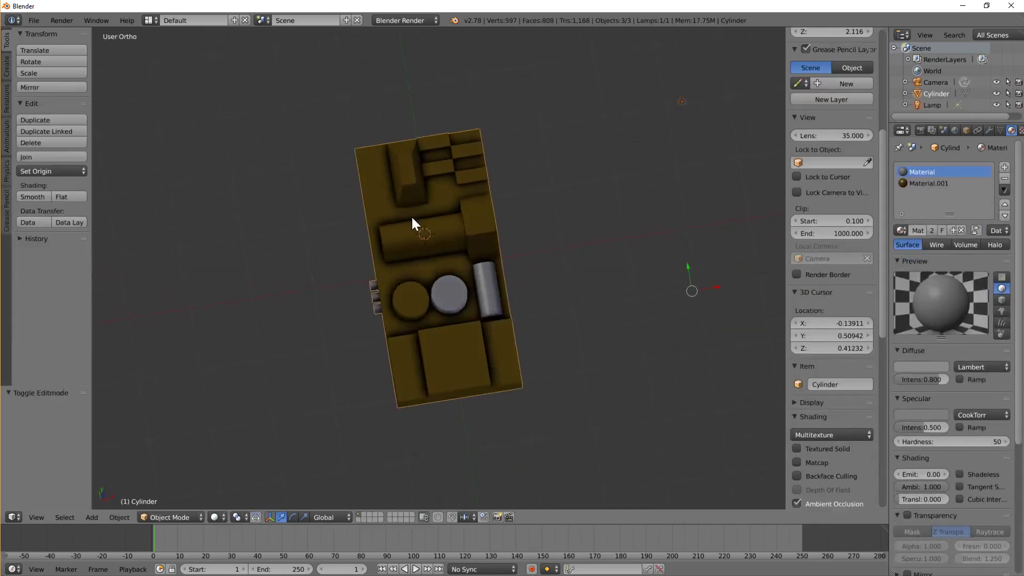
key("KP_7")
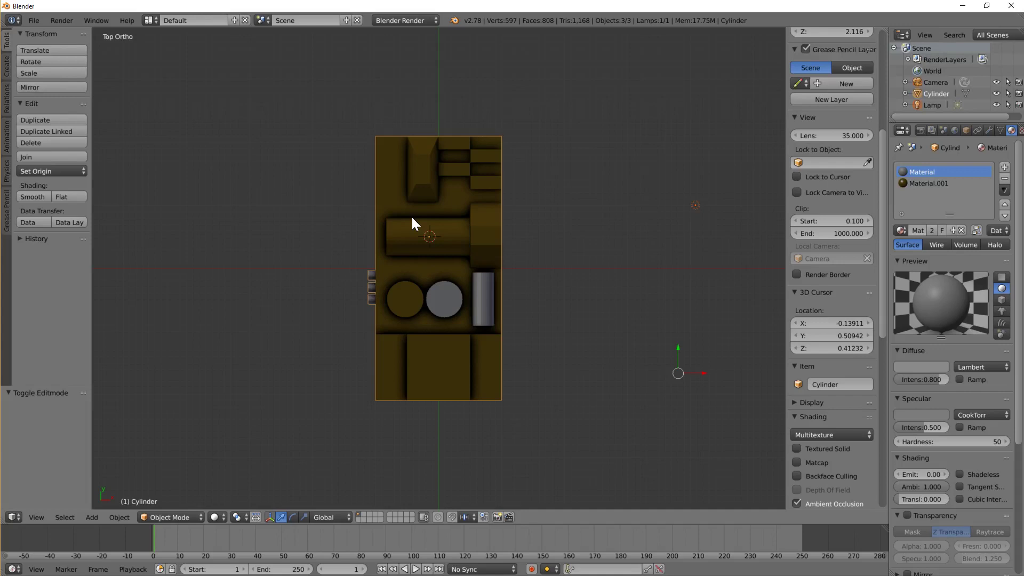
Step: Add a Monkey mesh and rotate it 90 degrees about X twice
left_click(91, 516)
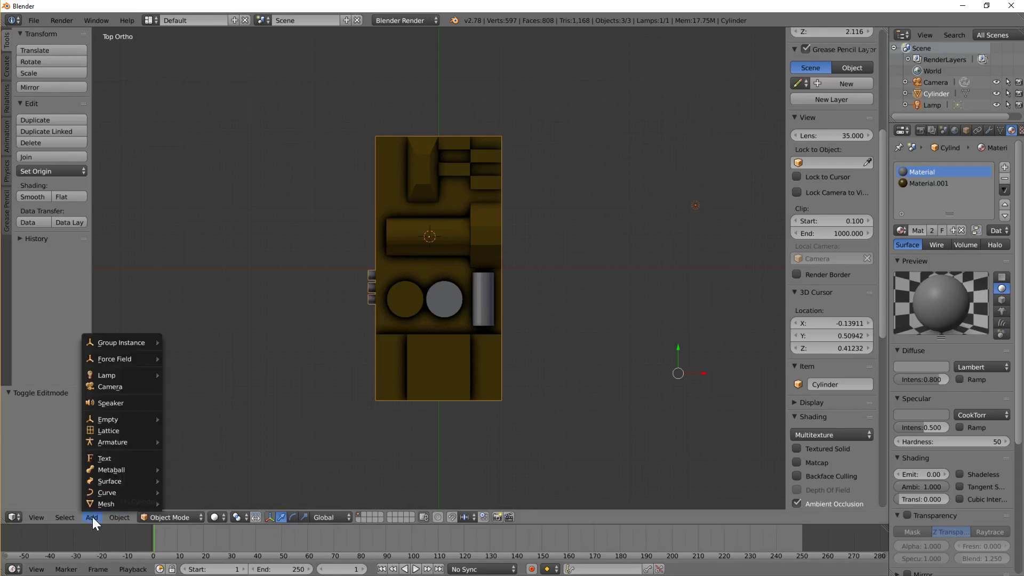
mouse_move(105, 443)
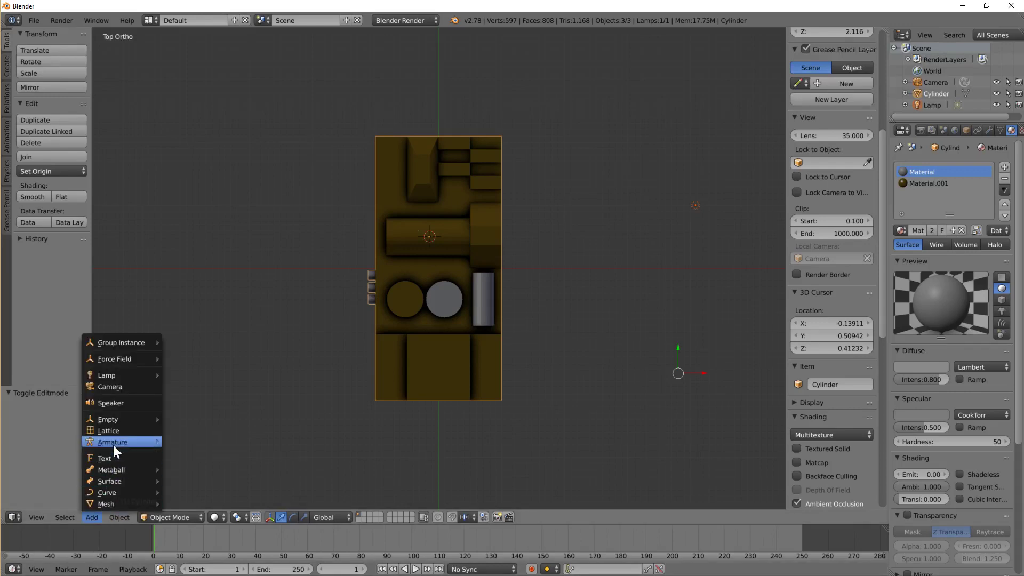
mouse_move(113, 504)
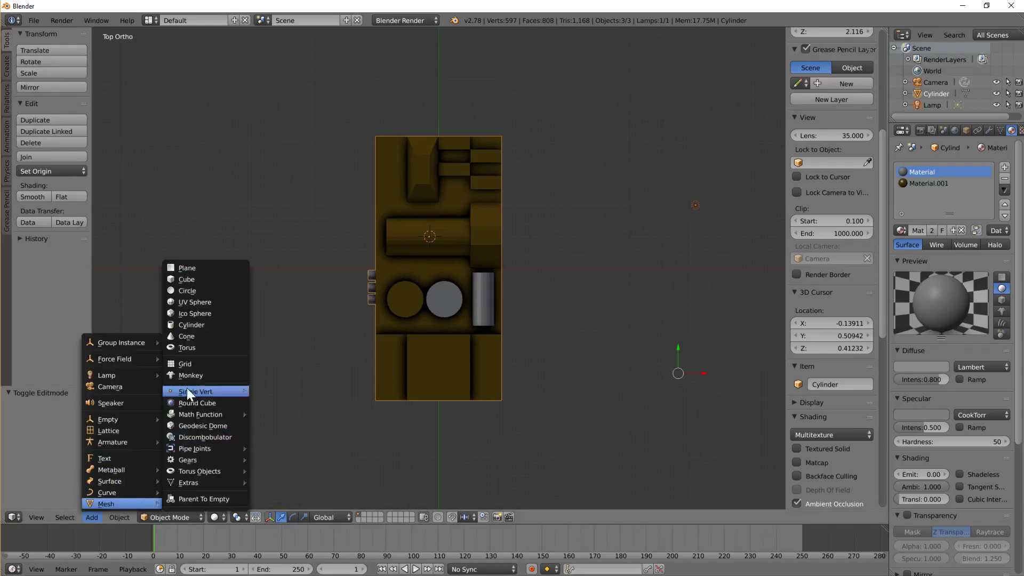
left_click(190, 373)
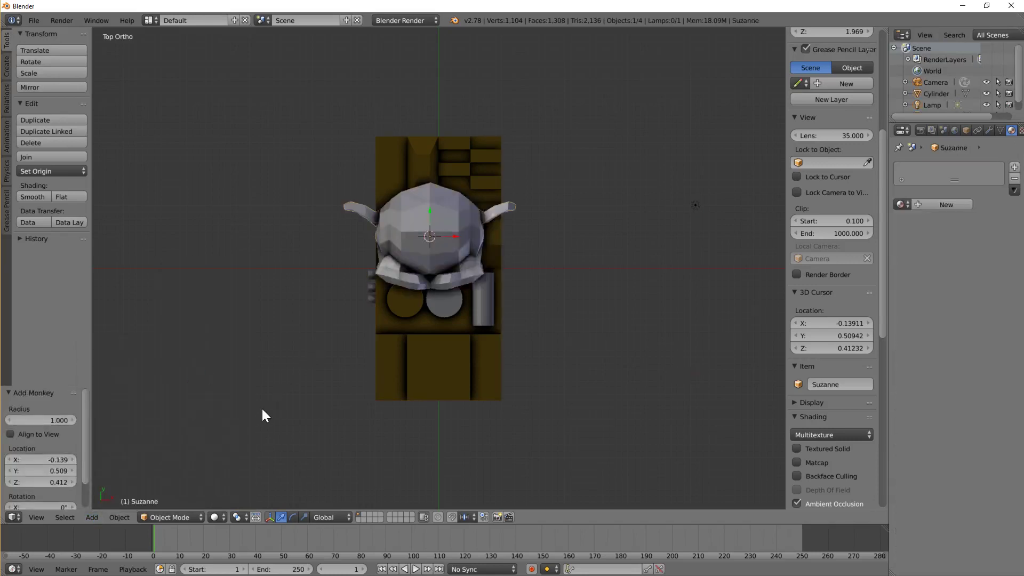
type("rx90")
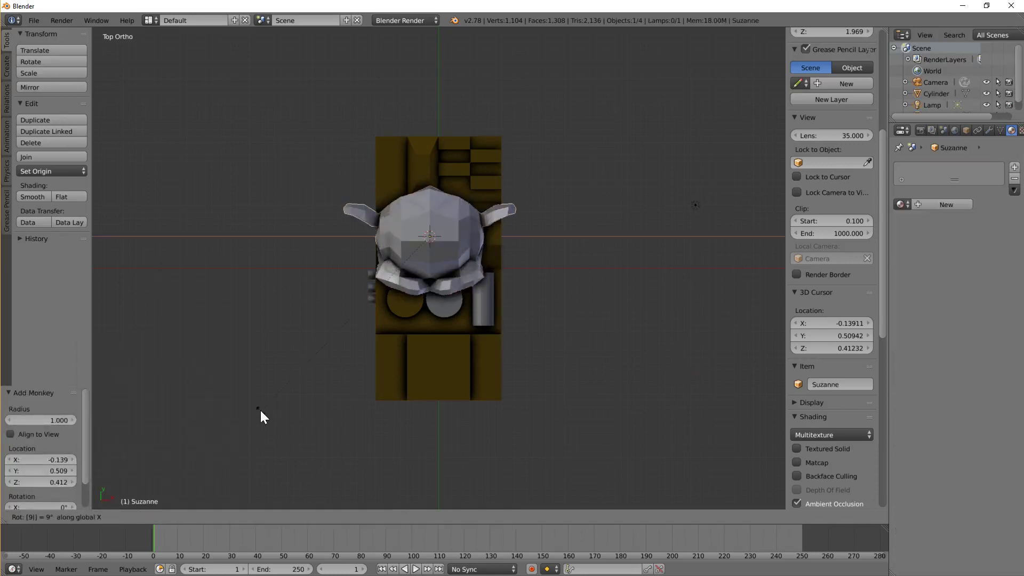
key("Return")
key("r")
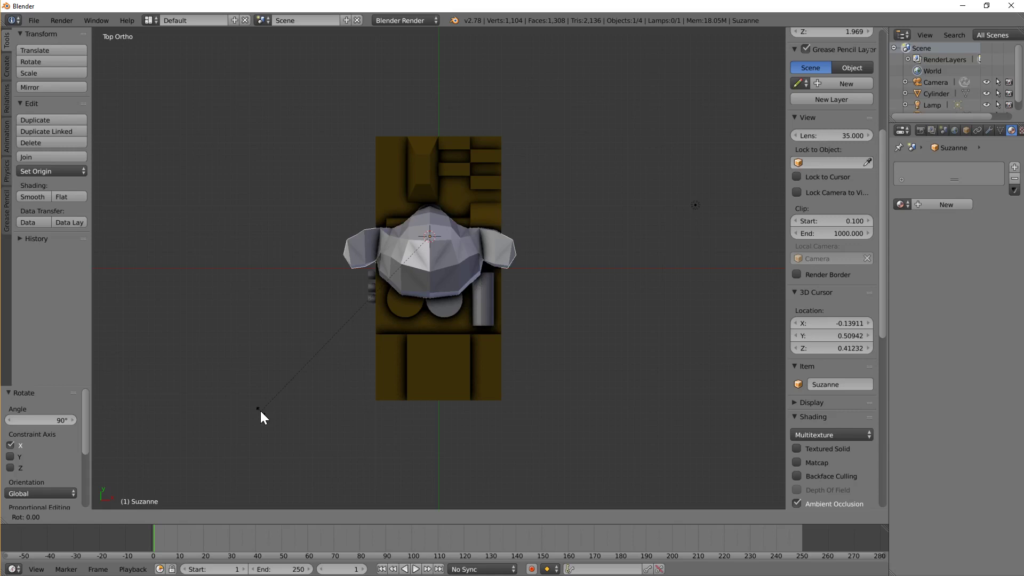
type("x90")
key("Return")
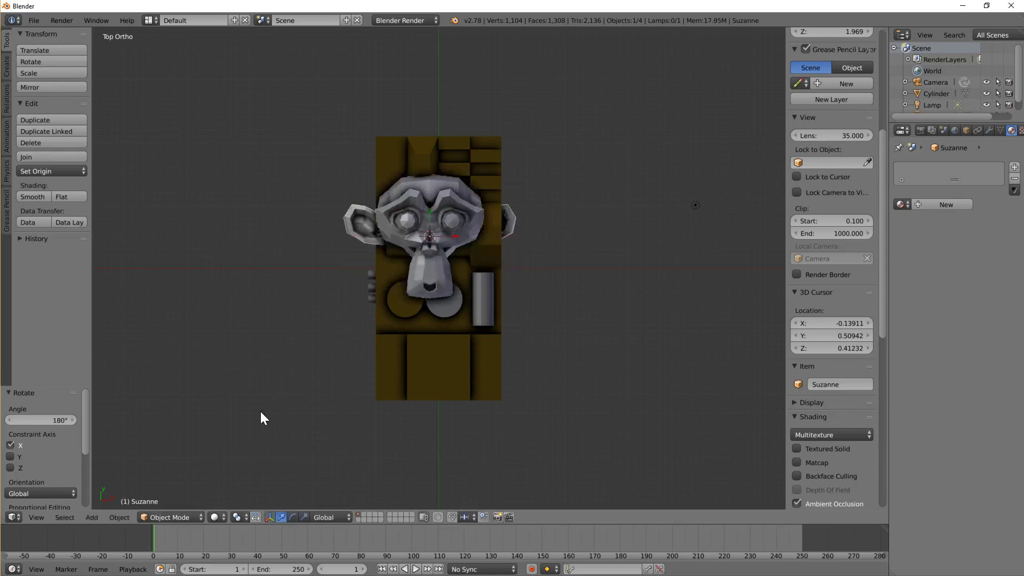
Step: Scale the monkey head to about 0.5 and move it along Y and X onto the lower block
key("s")
left_click(498, 305)
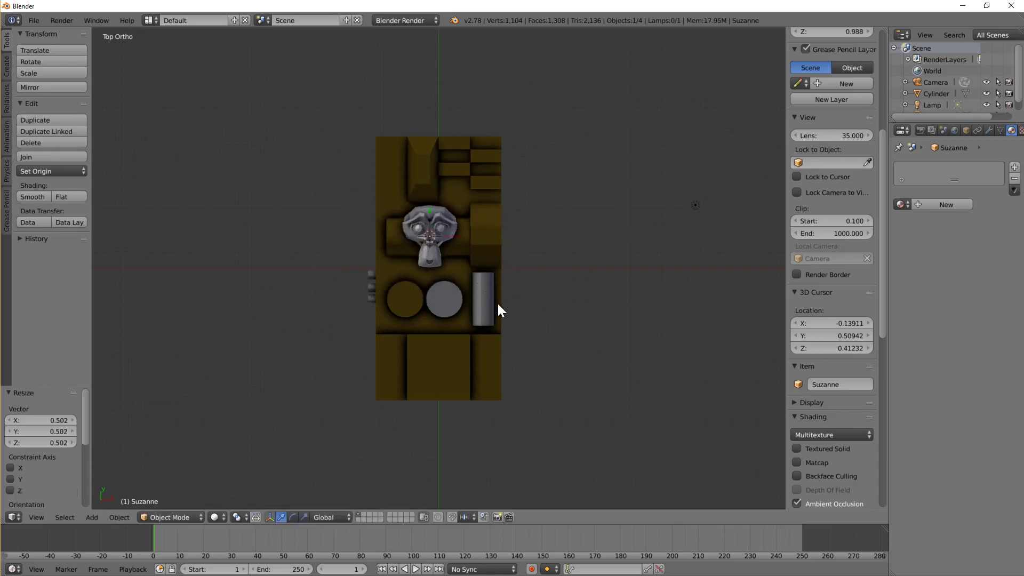
key("g")
key("y")
left_click(430, 340)
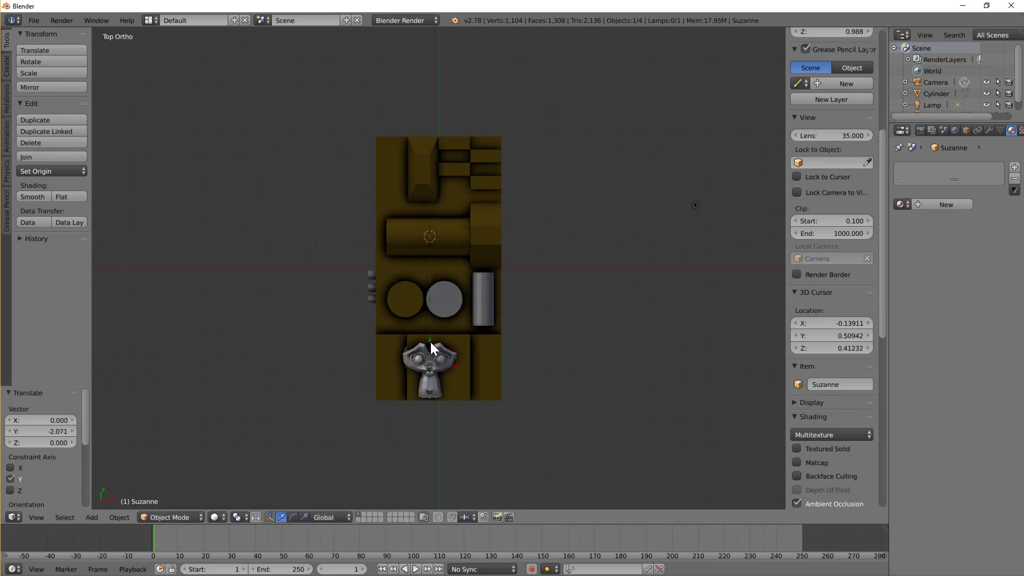
left_click(449, 360)
key("g")
key("x")
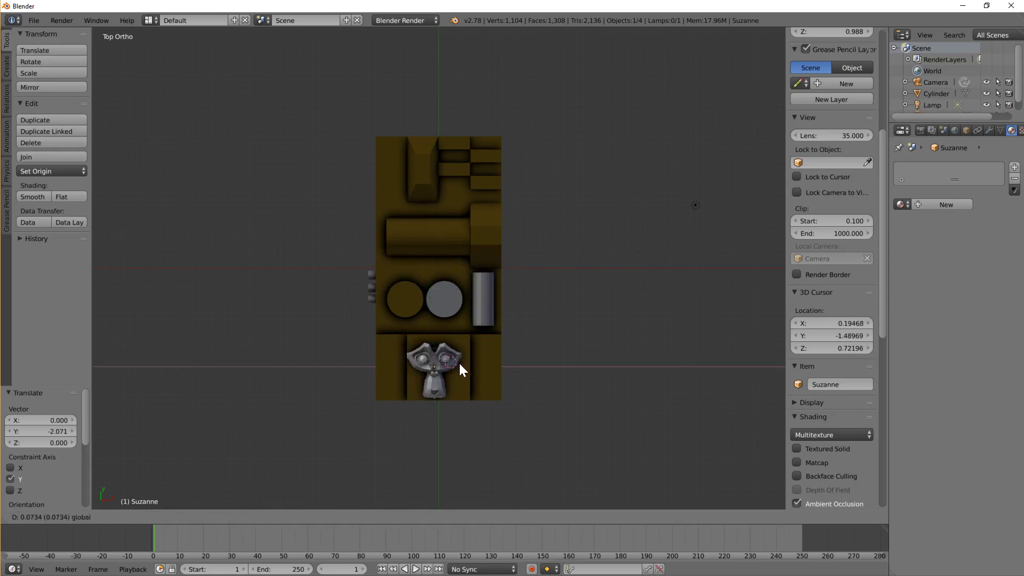
left_click(461, 361)
Step: Tilt the view into perspective and switch viewport shading to Rendered
key("Tab")
key("Tab")
mouse_move(461, 361)
middle_mouse_down()
mouse_move(468, 338)
mouse_move(457, 351)
middle_mouse_up()
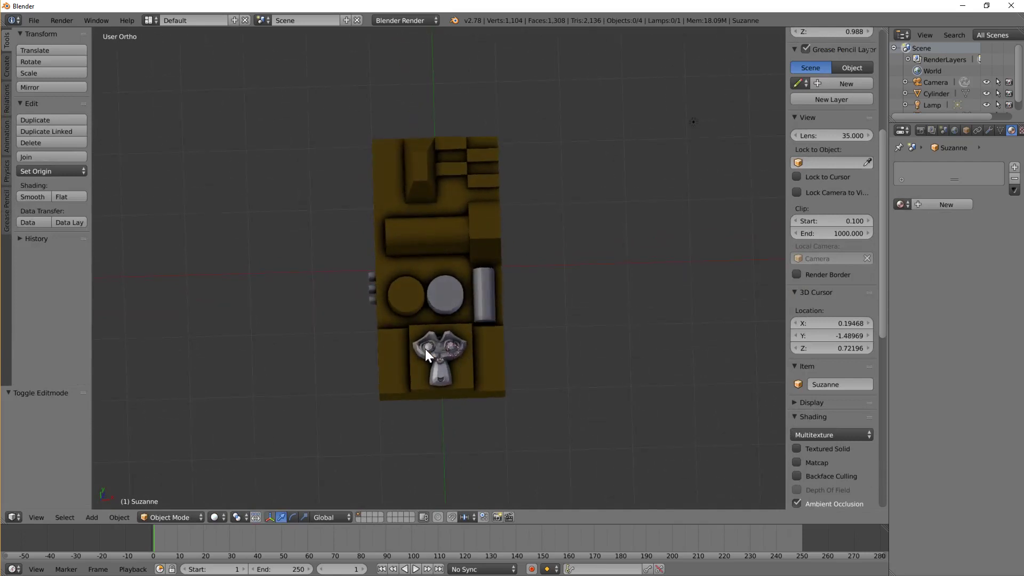
key("KP_5")
middle_click_drag(235, 400, 240, 416)
left_click(216, 517)
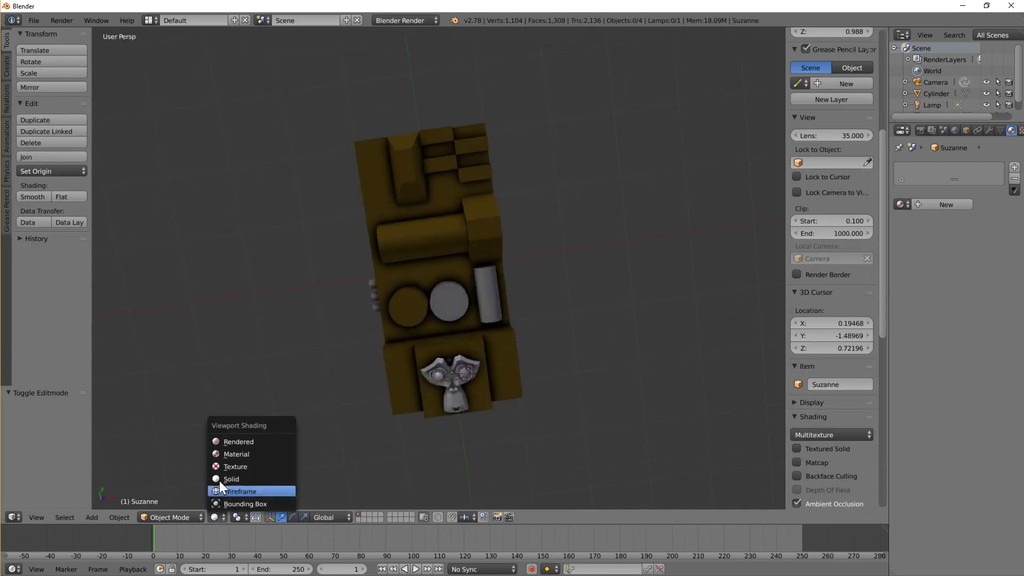
left_click(238, 433)
scroll(243, 432, "up", 1)
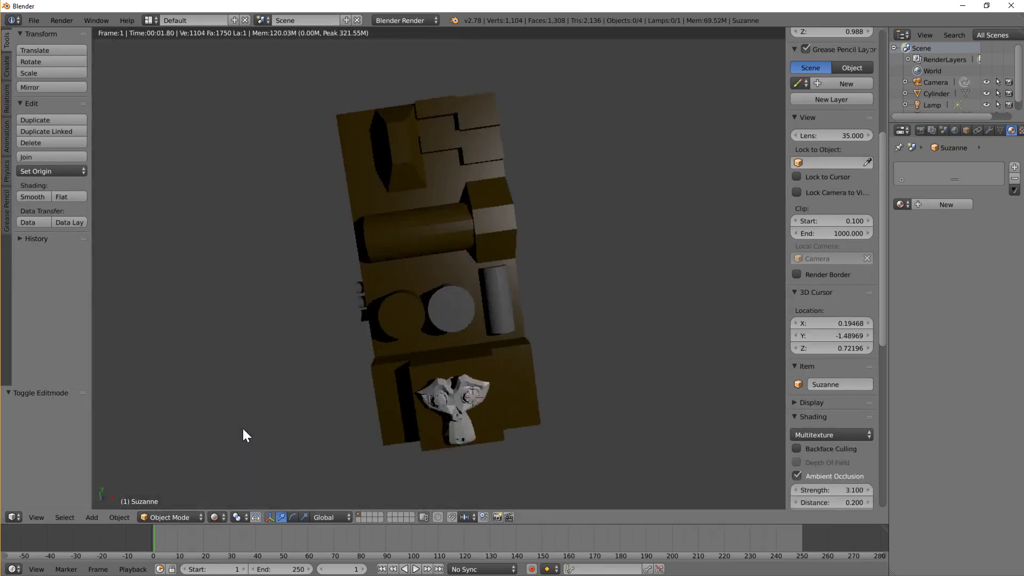